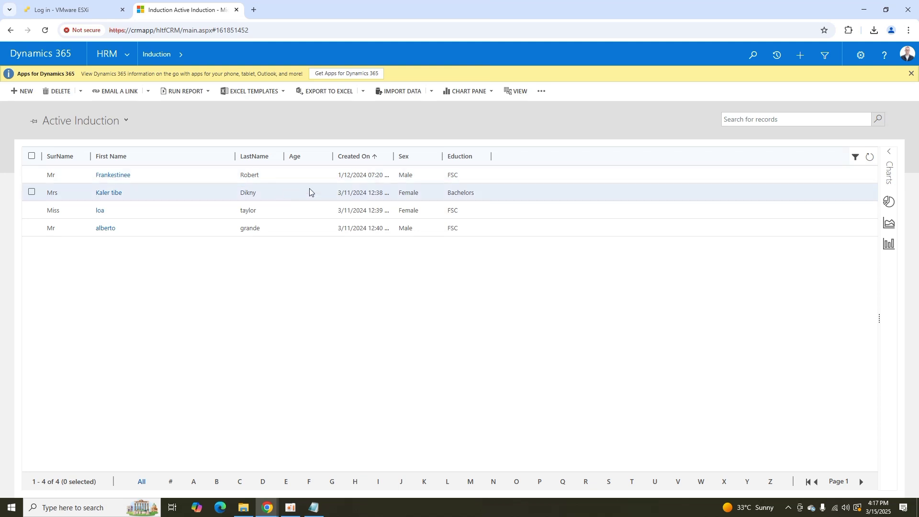
Start a new induction record, look over its Educational Data section, then return to Active Induction.
click(28, 92)
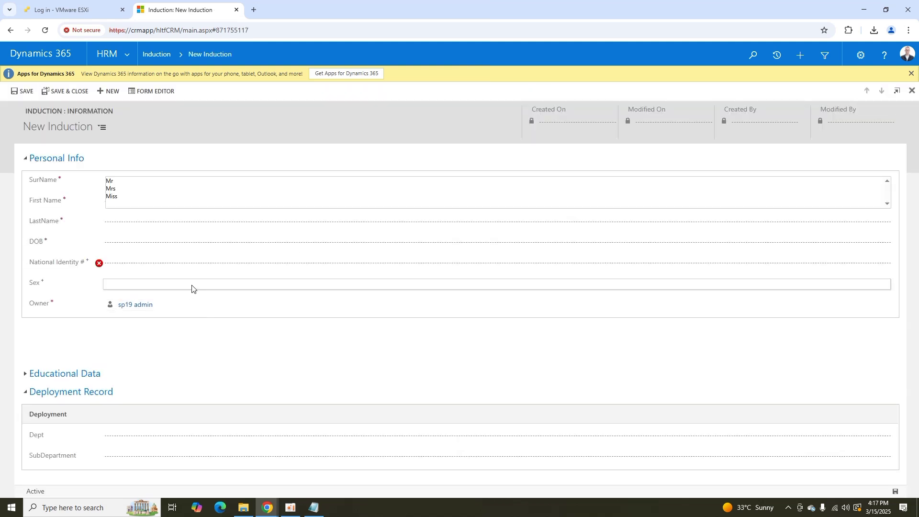
click(27, 373)
scroll(241, 337, down, 1)
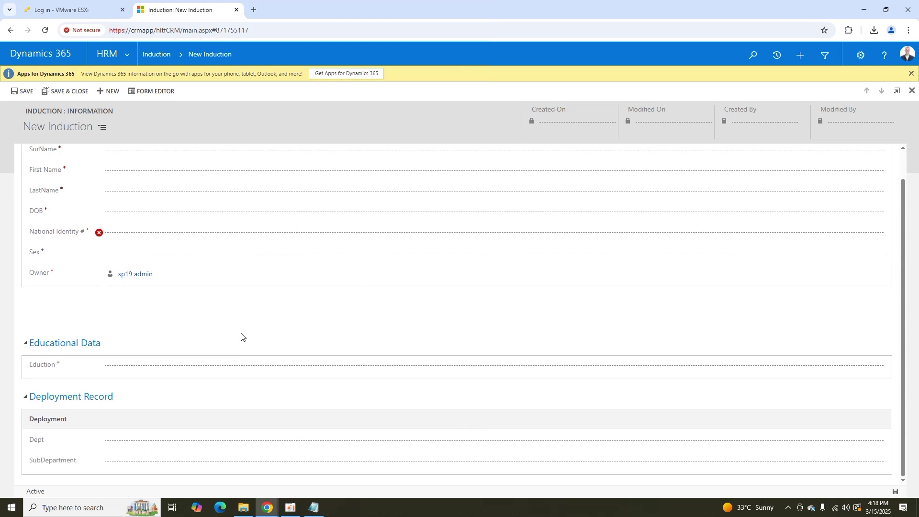
scroll(241, 336, up, 1)
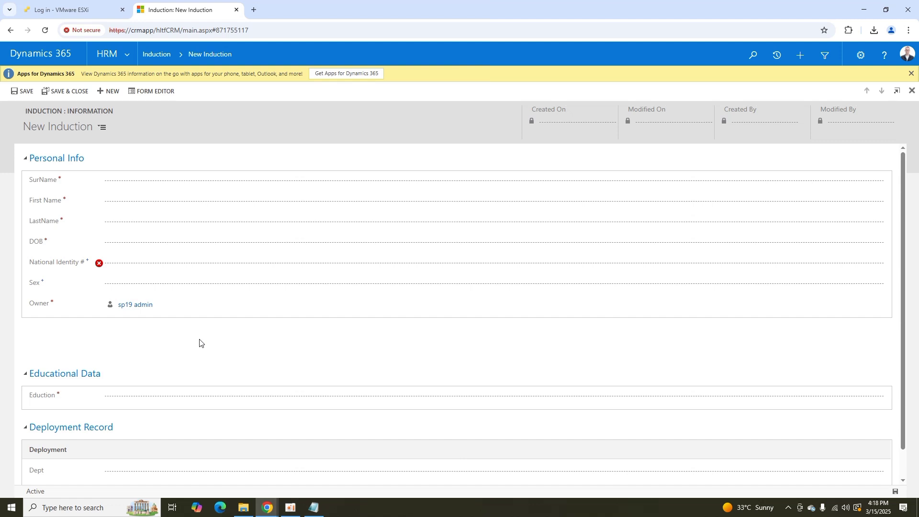
click(159, 60)
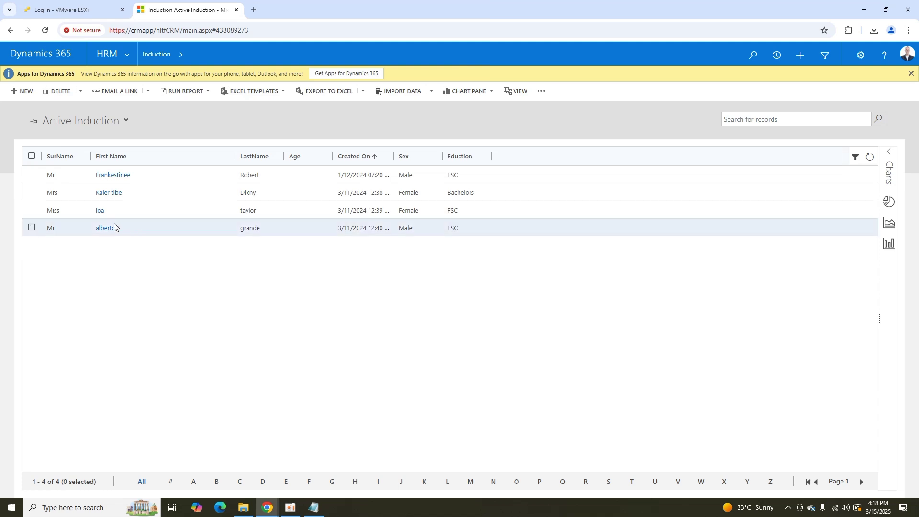
Try the list's Excel template option, then go to Settings > Templates > Document Templates.
click(255, 92)
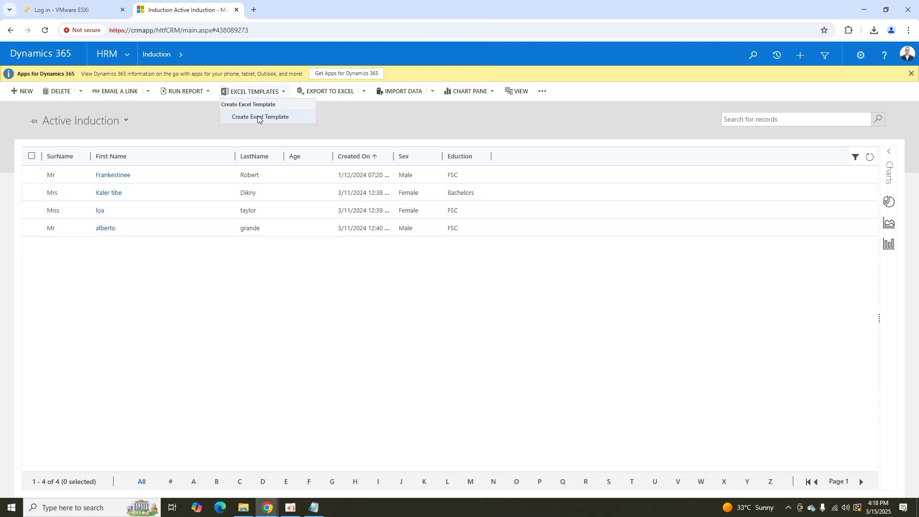
click(257, 117)
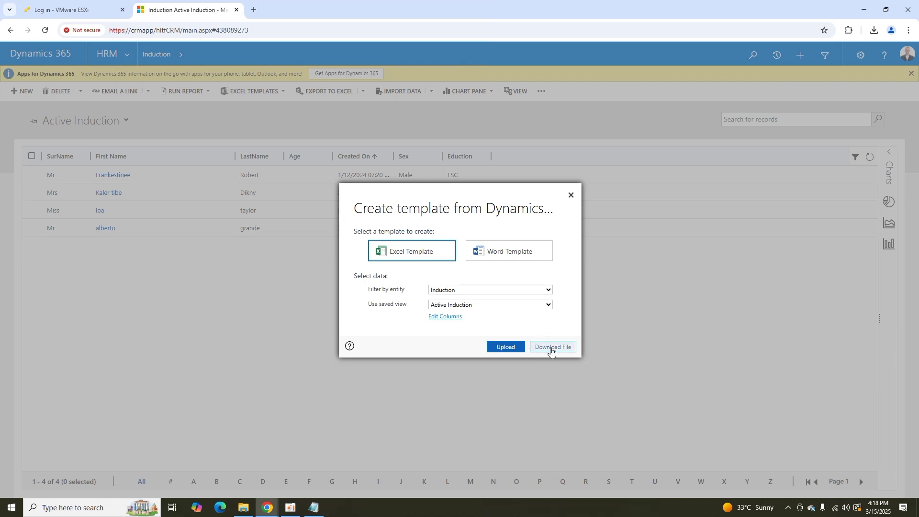
click(571, 195)
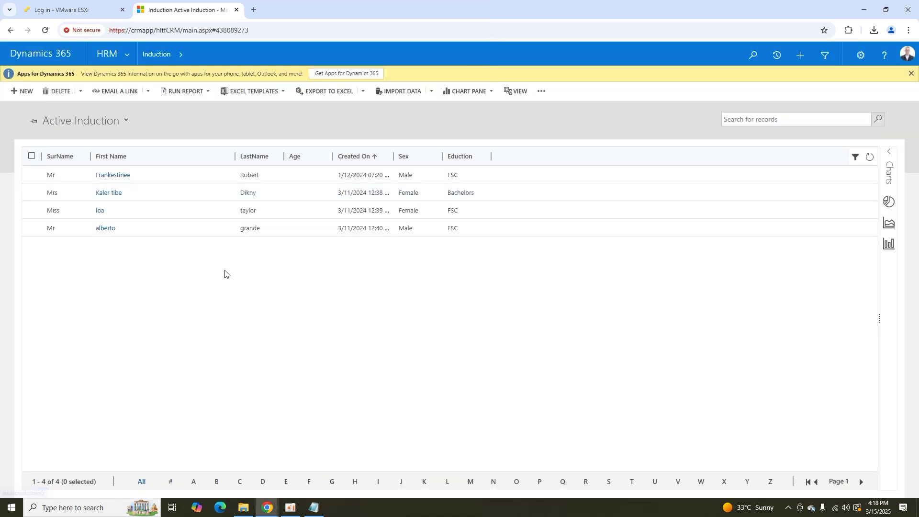
click(128, 56)
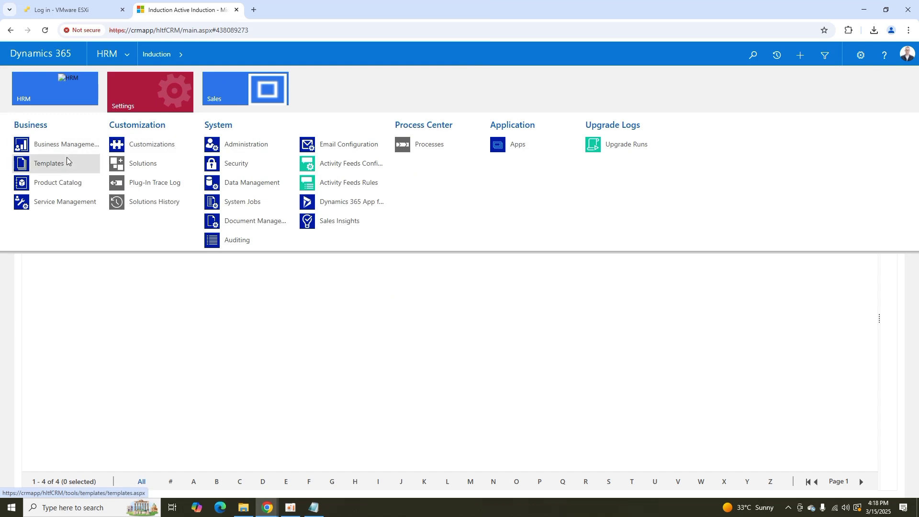
click(67, 158)
click(67, 161)
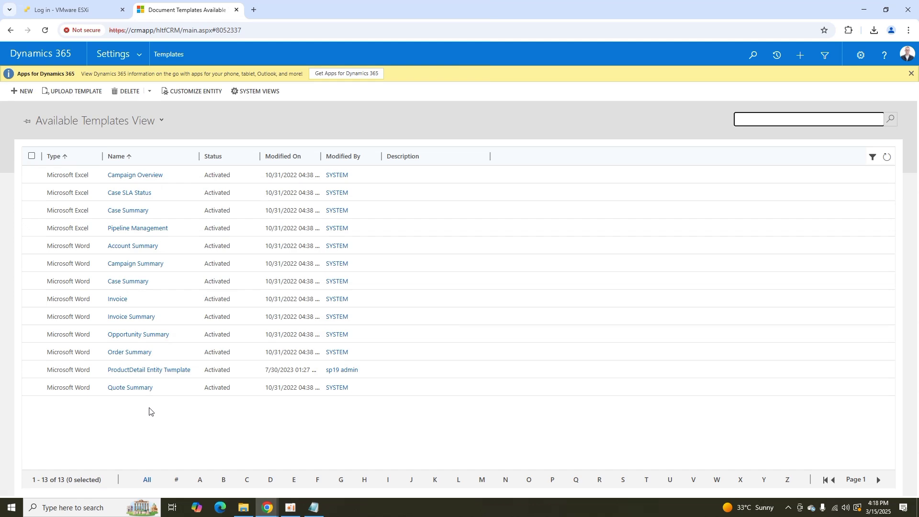
Create a new Excel template filtered to the Induction entity with the Active Induction view, and edit its columns.
click(25, 92)
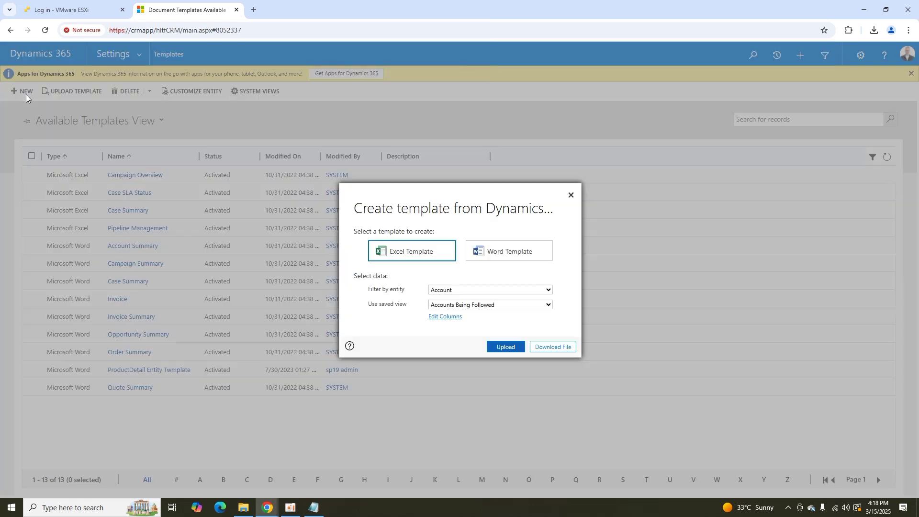
click(454, 292)
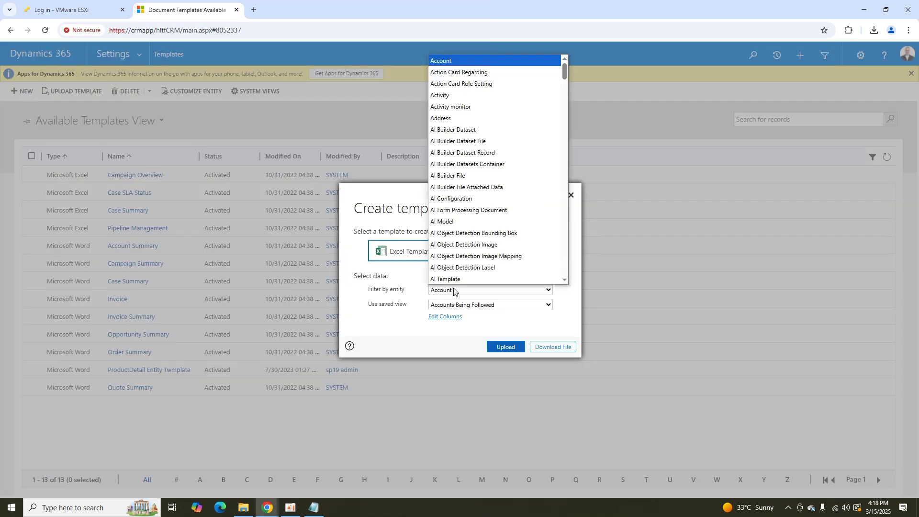
scroll(463, 270, down, 20)
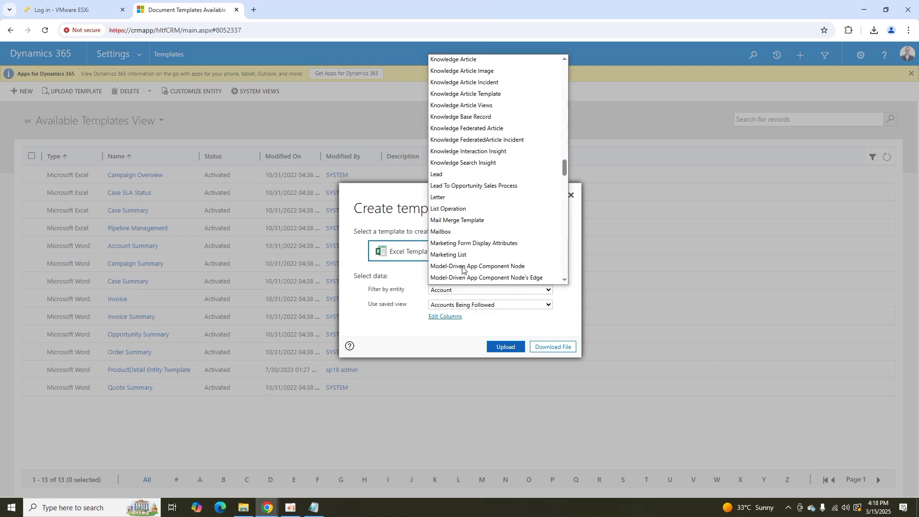
scroll(462, 269, down, 10)
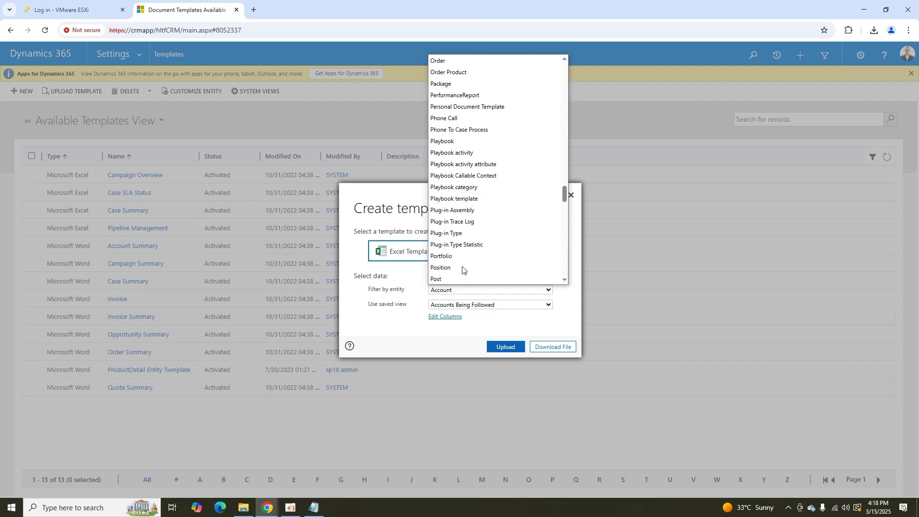
scroll(462, 270, down, 2)
scroll(462, 269, up, 8)
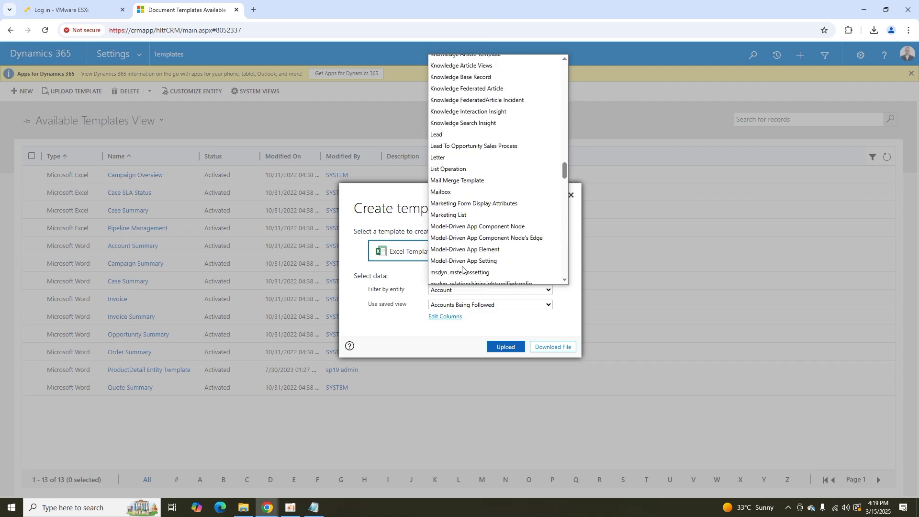
scroll(463, 270, up, 6)
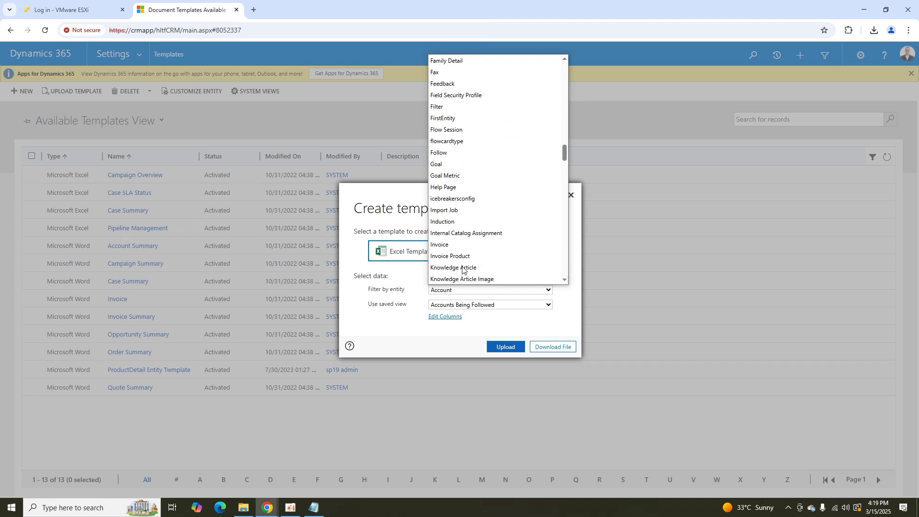
click(461, 221)
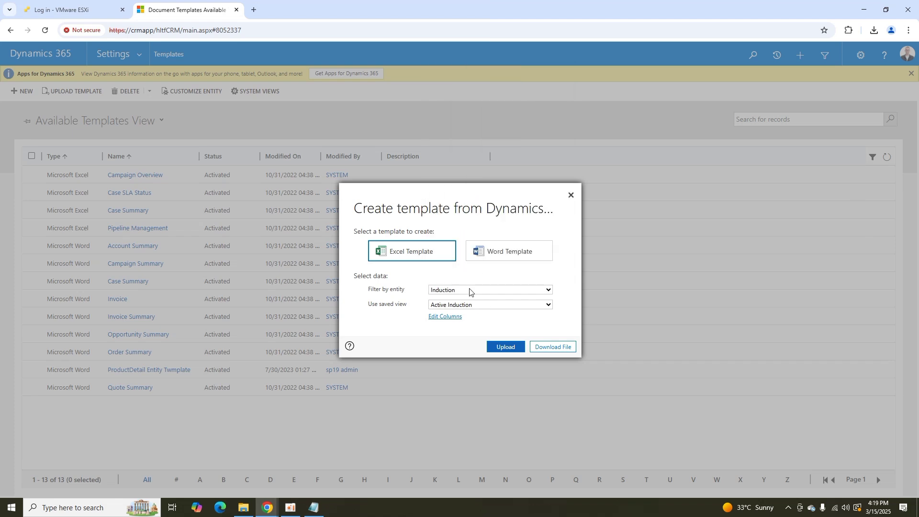
click(465, 306)
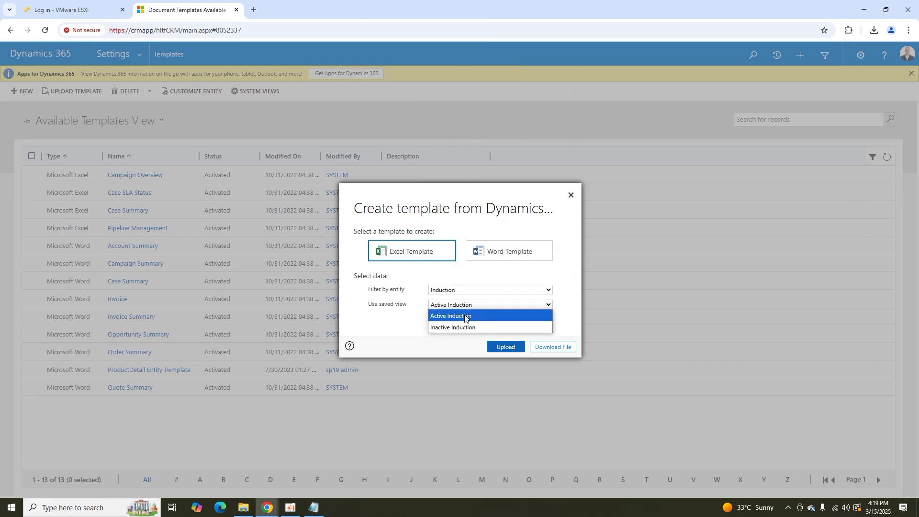
click(466, 316)
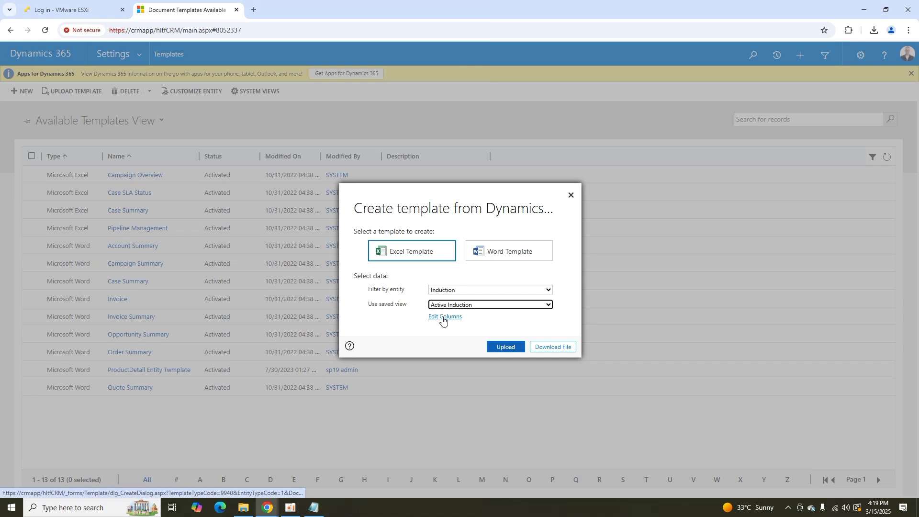
click(434, 318)
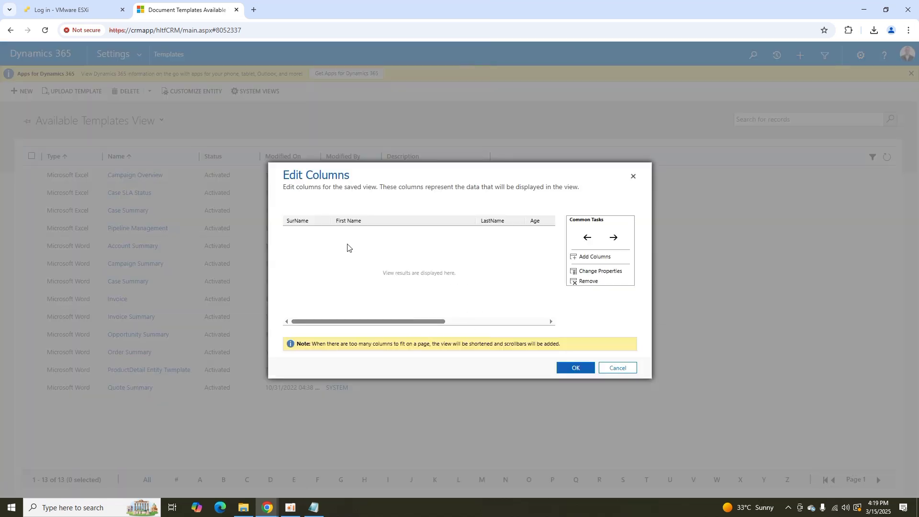
Remove the Created On column from the template's Active Induction view.
drag(436, 322, 535, 322)
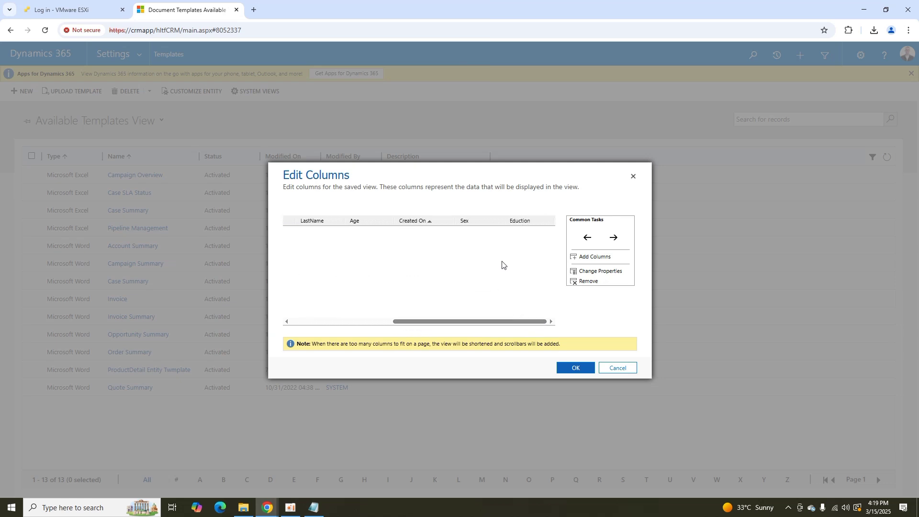
click(427, 223)
click(588, 282)
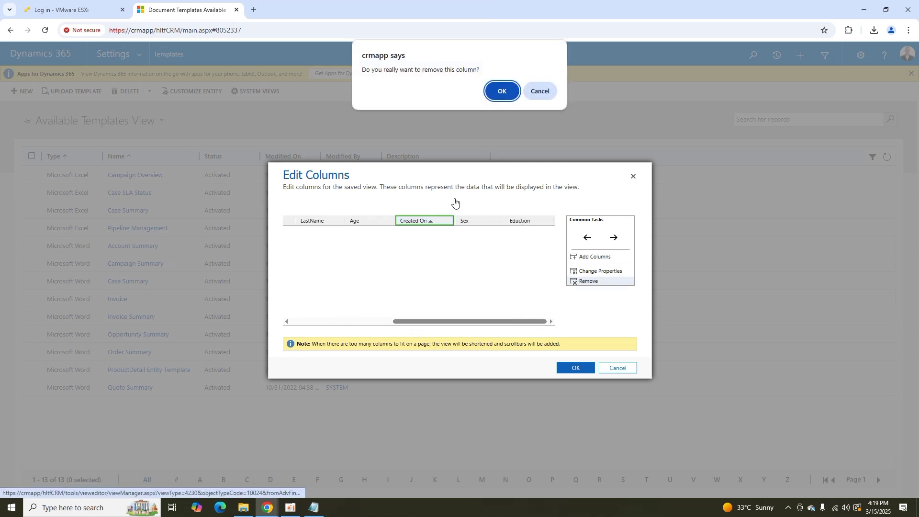
click(500, 91)
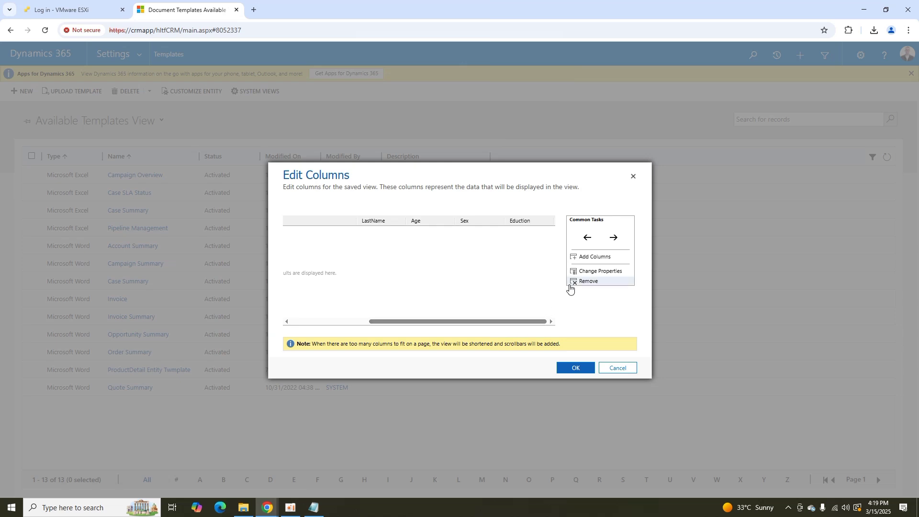
Add the DOB field as a new column to the view.
click(582, 257)
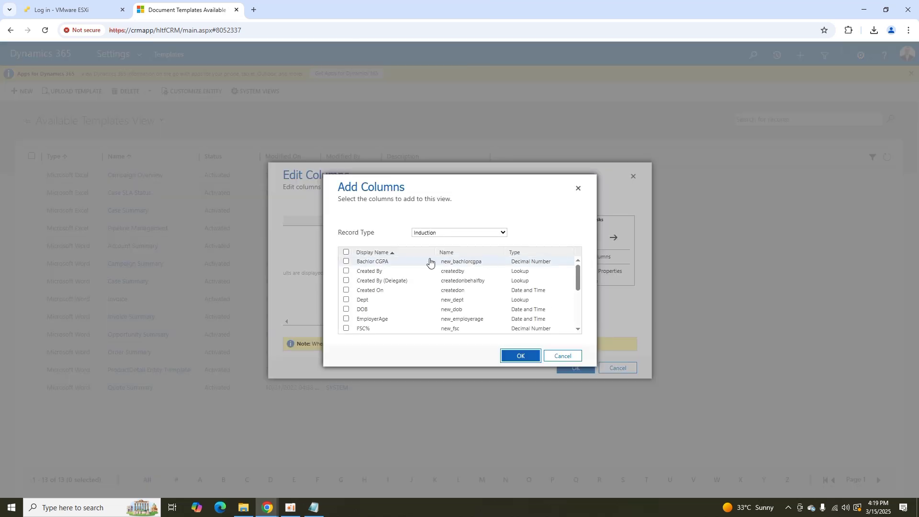
scroll(400, 276, down, 1)
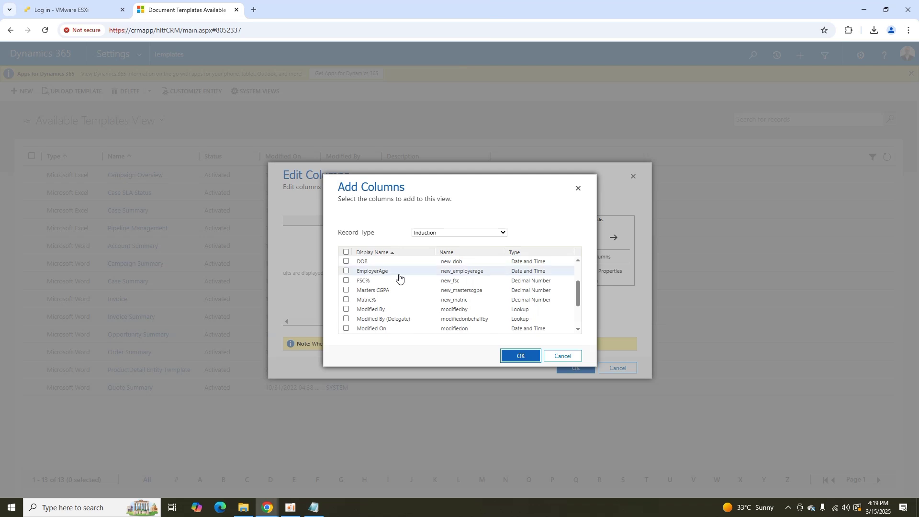
scroll(400, 276, up, 1)
click(346, 308)
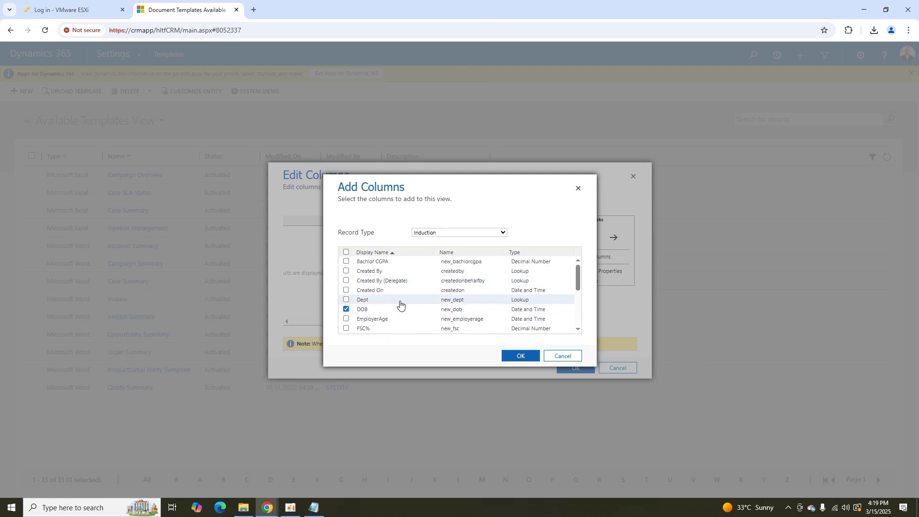
scroll(400, 303, down, 1)
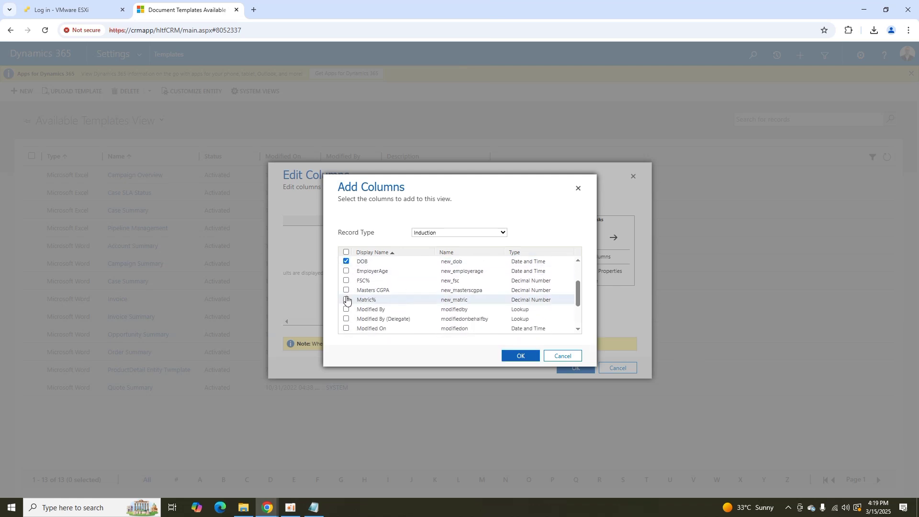
scroll(365, 289, down, 1)
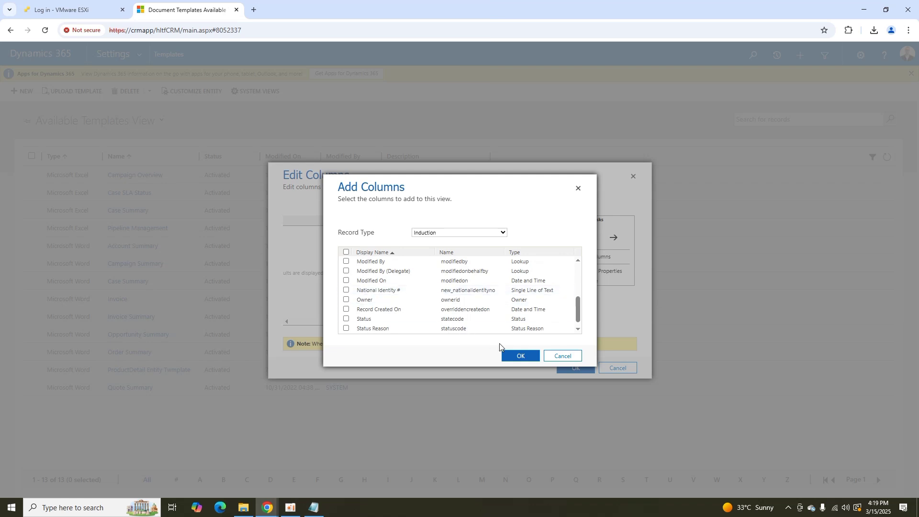
click(517, 357)
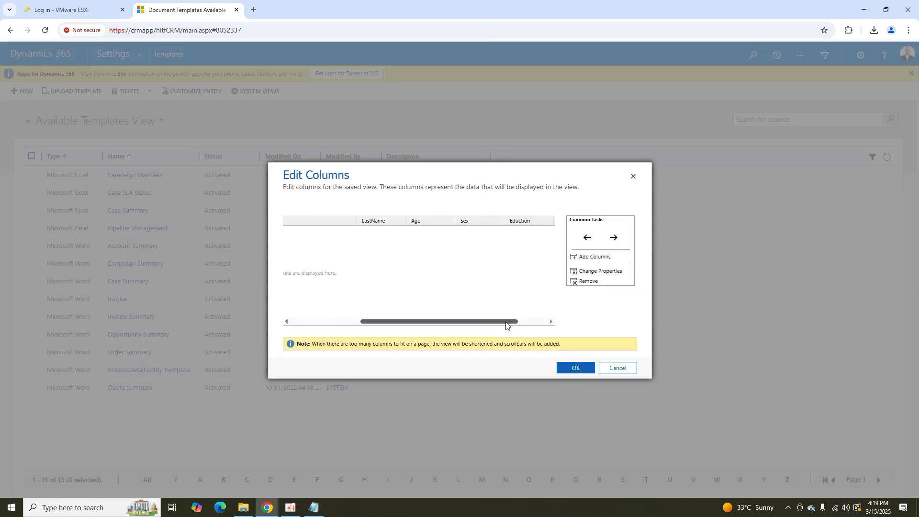
drag(489, 322, 382, 322)
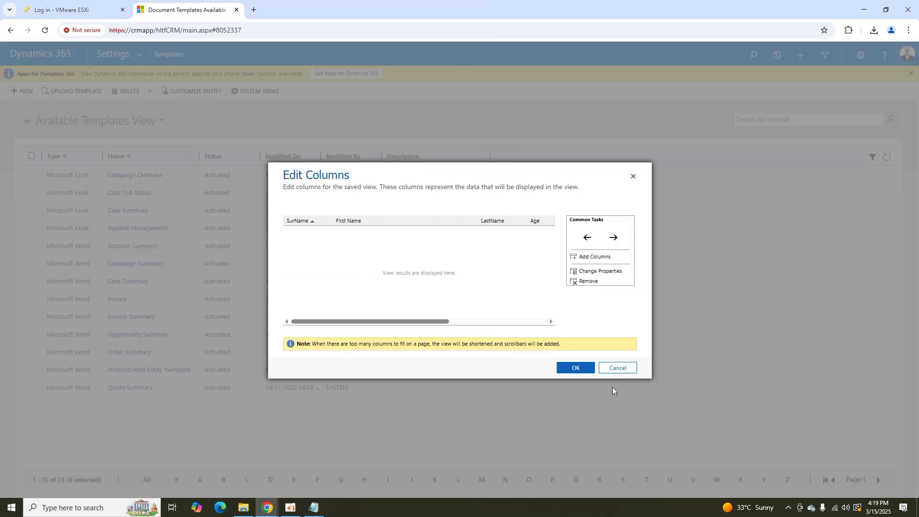
Accept the columns, download the Active Induction template and open the .xlsx from Chrome's downloads.
click(575, 370)
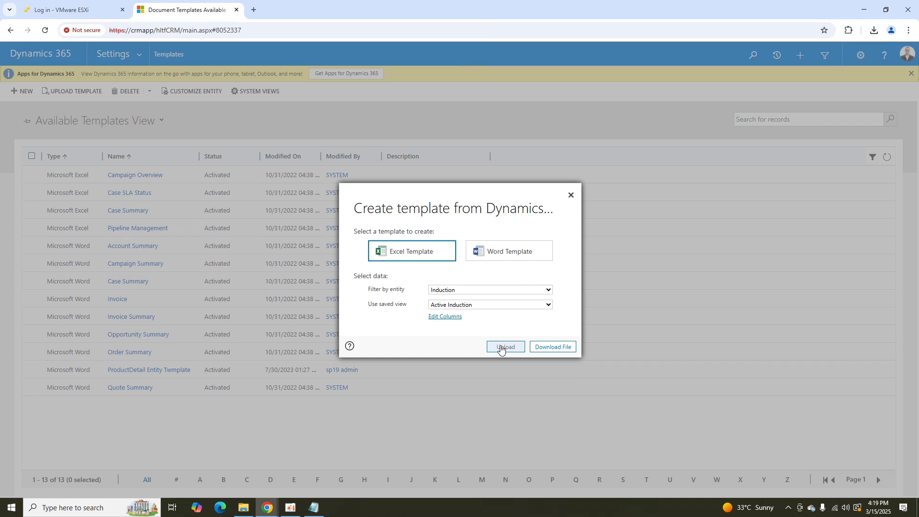
click(541, 348)
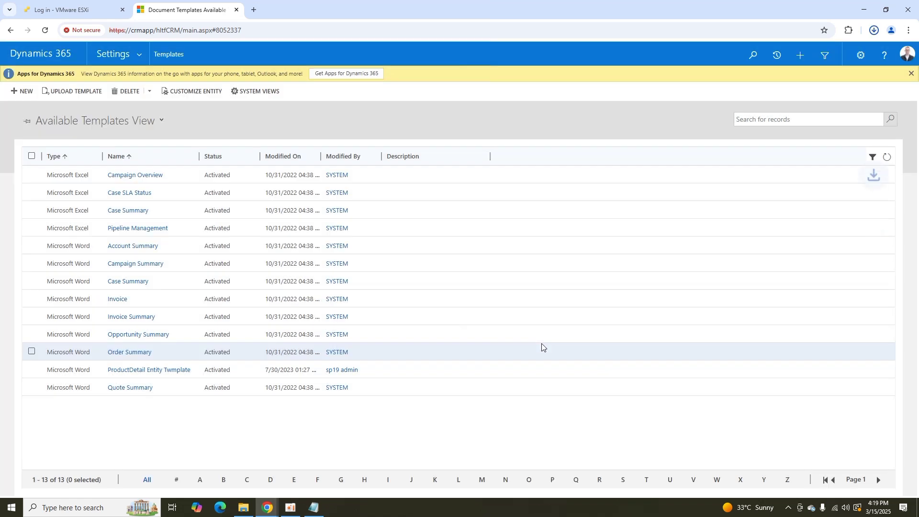
click(874, 32)
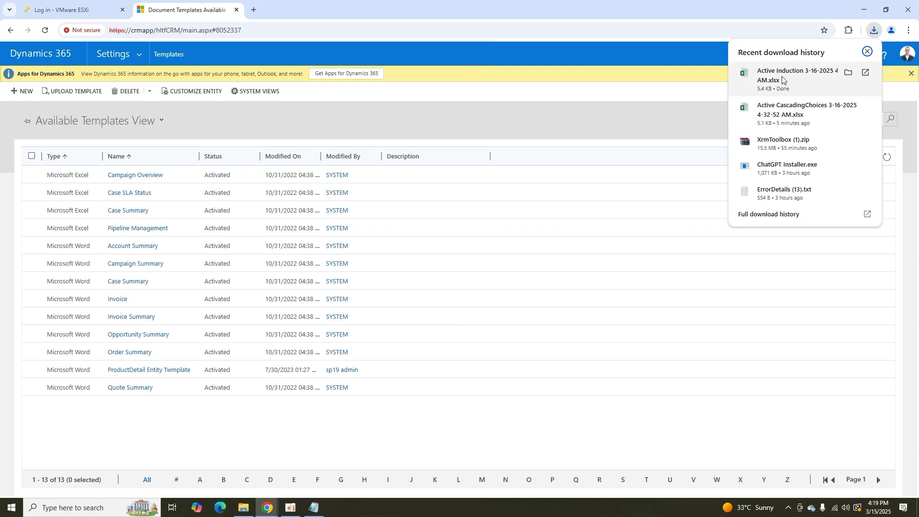
click(784, 79)
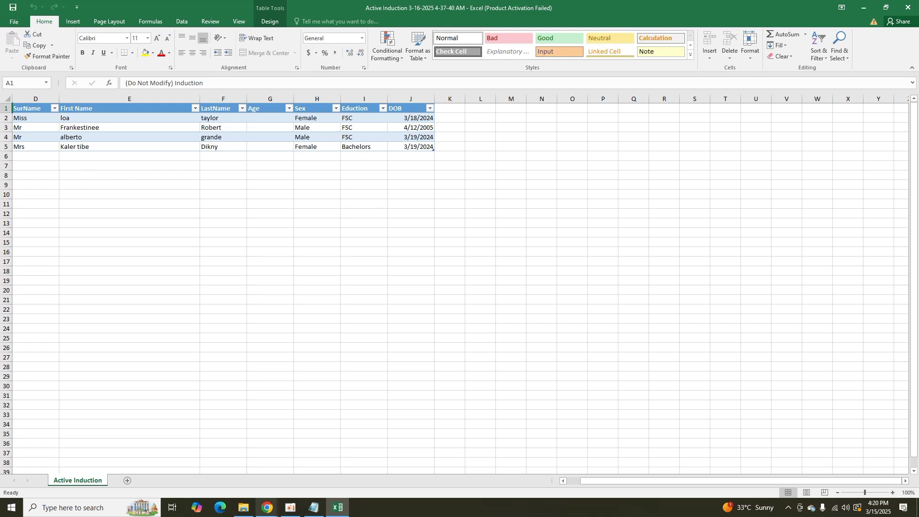
Close the CascadingChoice form and Default Solution windows, then switch to the Document Templates page.
mouse_move(267, 511)
mouse_move(371, 472)
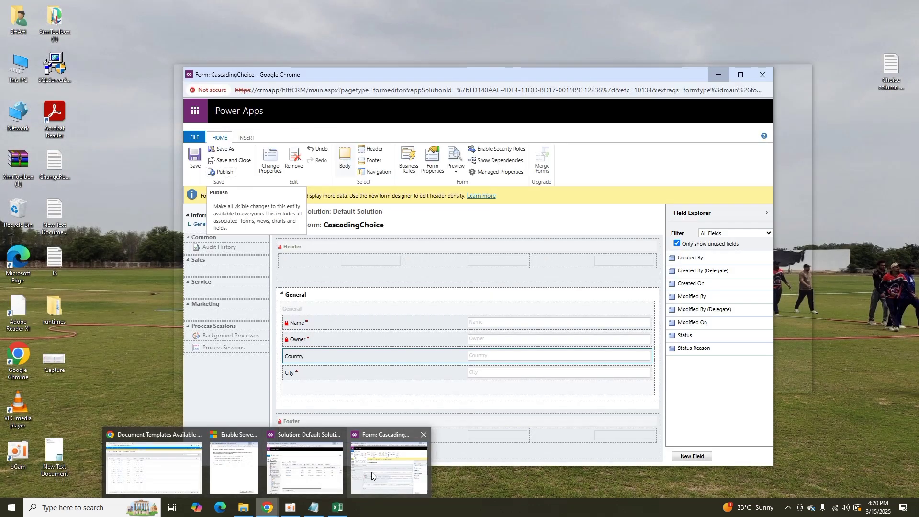
click(422, 436)
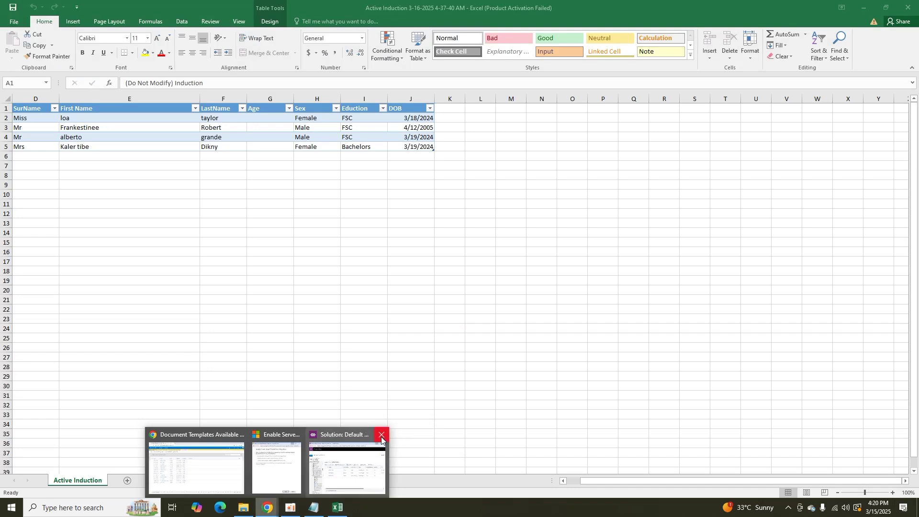
click(379, 434)
click(240, 453)
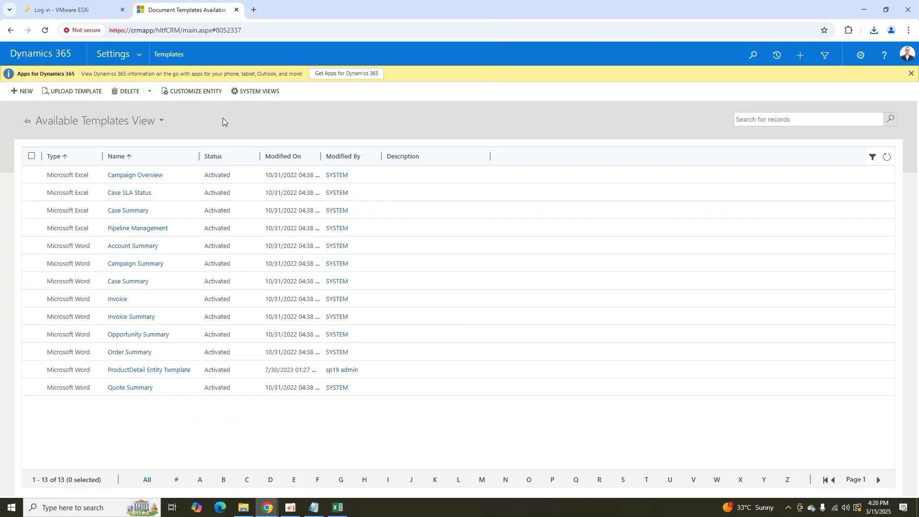
Go to HRM > Induction and start Import Data on the Active Induction records.
click(136, 53)
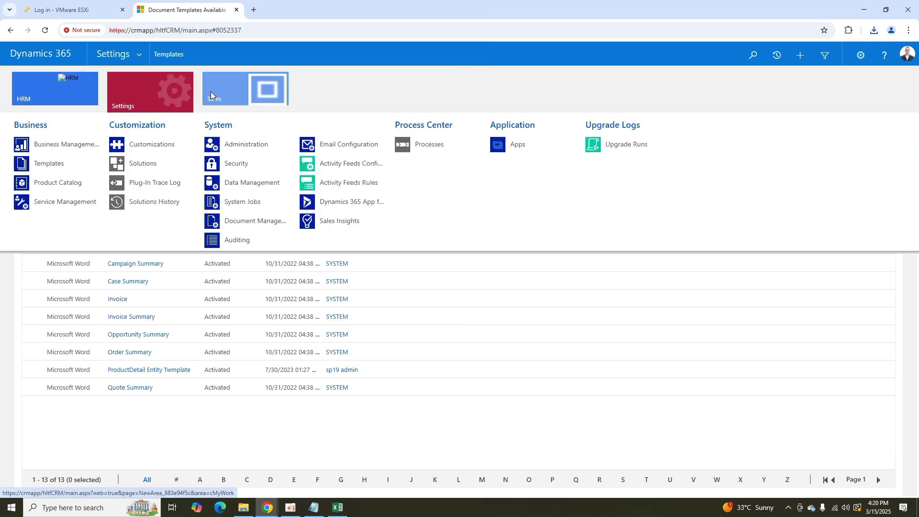
click(73, 96)
click(70, 145)
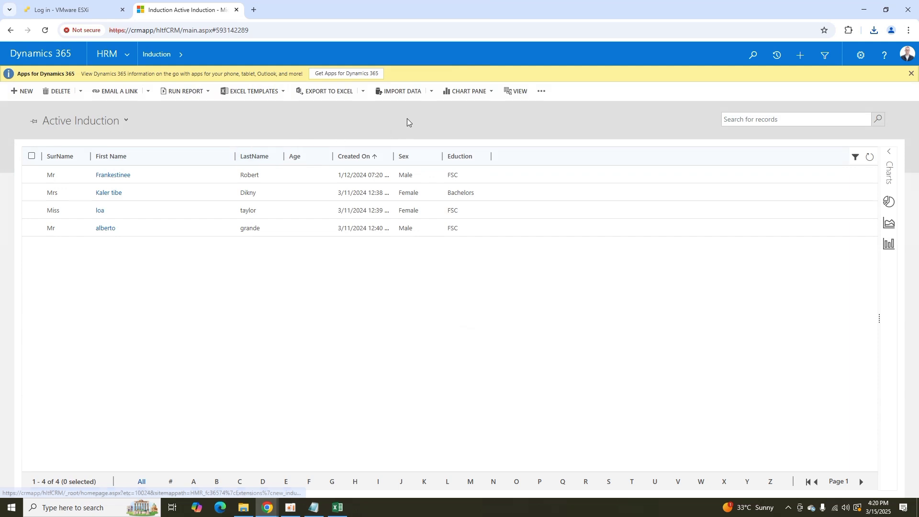
click(403, 92)
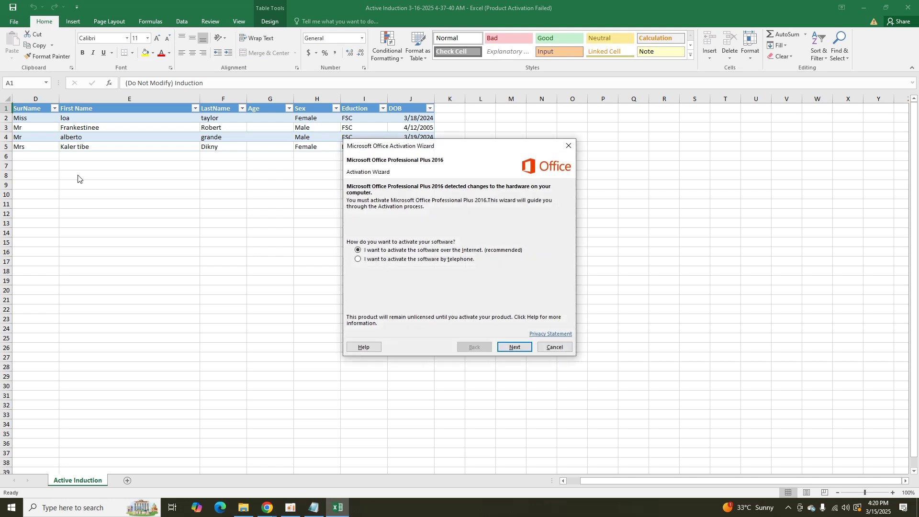
Dismiss the Office activation prompt and switch back to the Induction Upload Data File dialog.
click(511, 347)
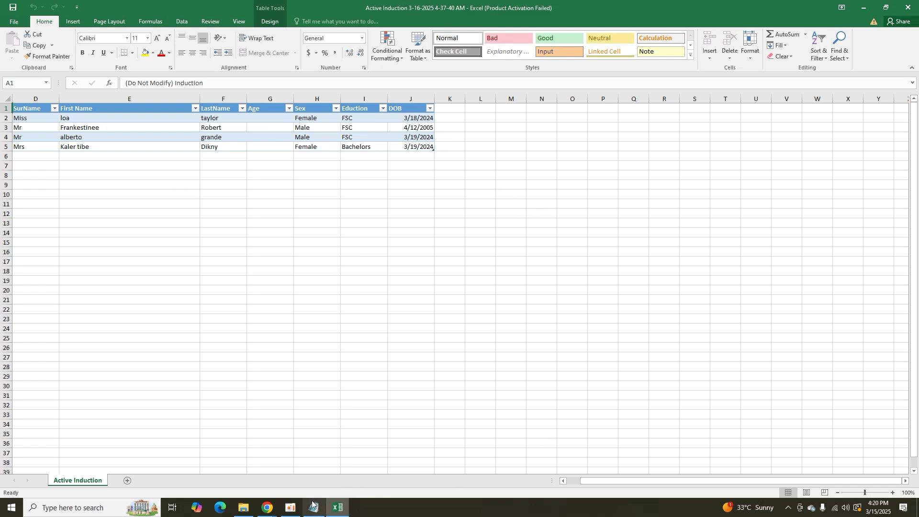
mouse_move(281, 511)
click(324, 467)
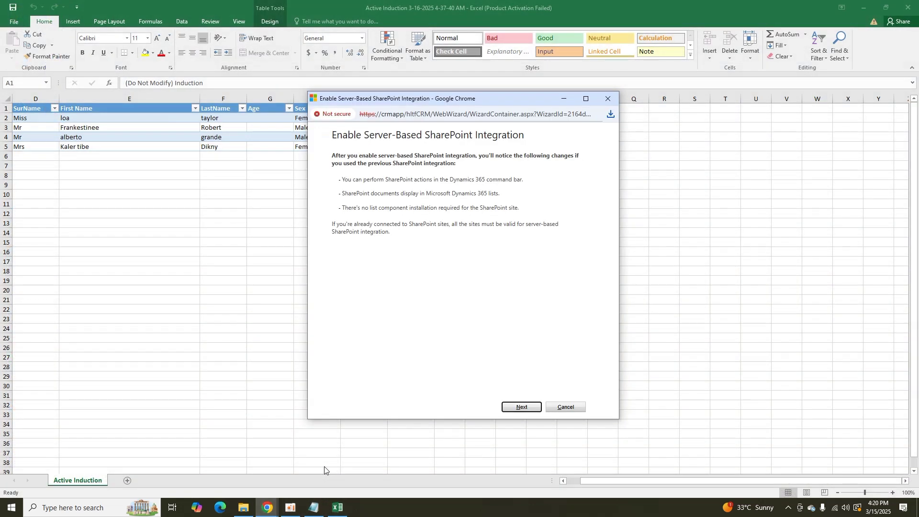
click(338, 509)
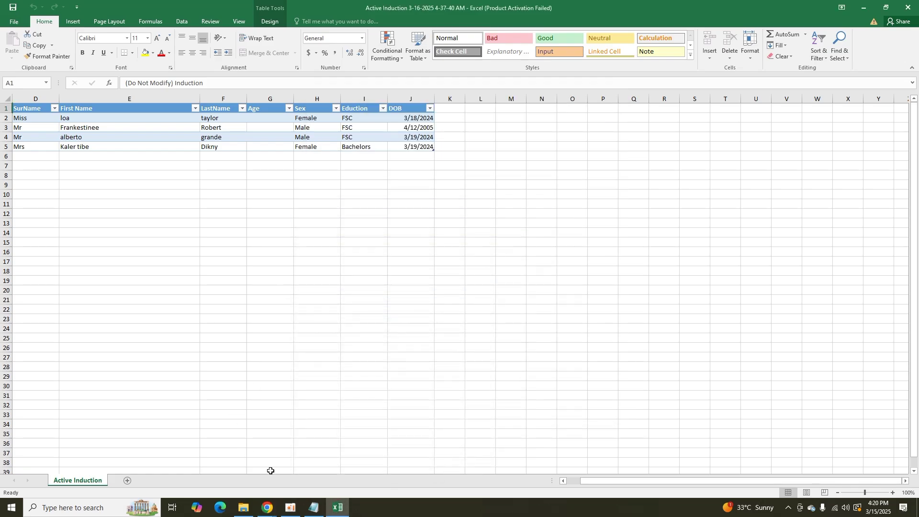
mouse_move(268, 508)
click(255, 482)
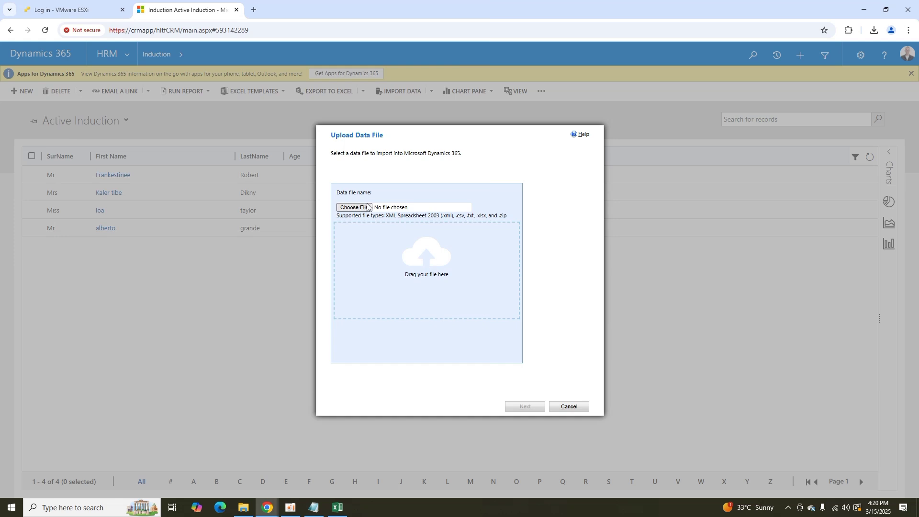
In the Active Induction workbook, set SurName Mr in D6 and begin editing E6.
click(346, 510)
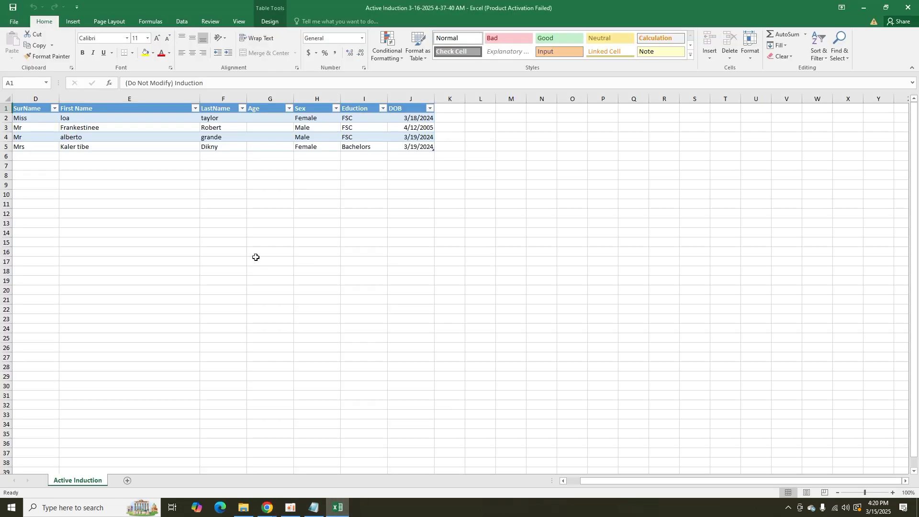
click(48, 156)
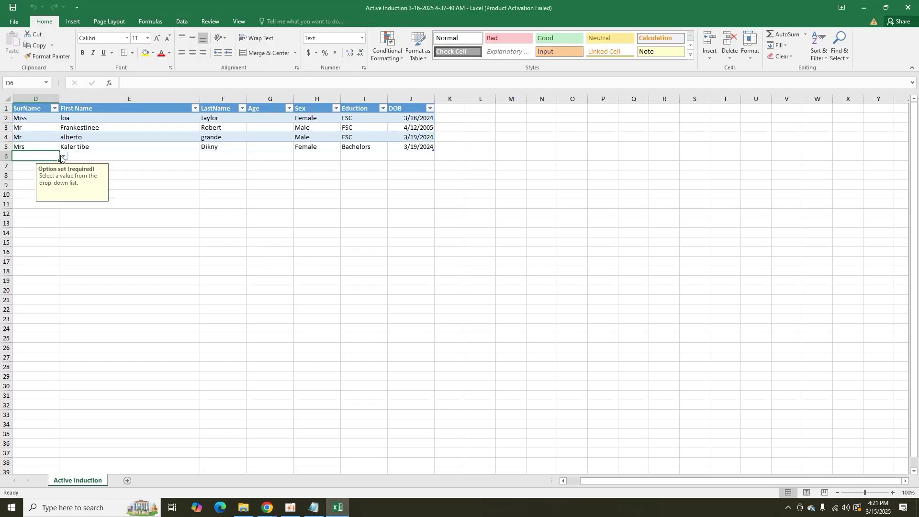
click(64, 156)
click(37, 165)
click(80, 154)
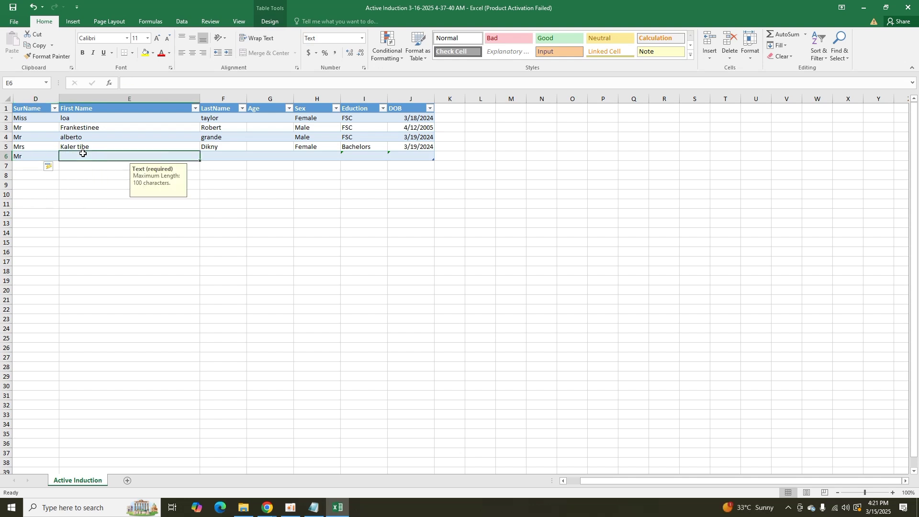
double_click(87, 154)
Clear the four existing records in D2:J5 and the Mr in D6.
drag(428, 147, 29, 117)
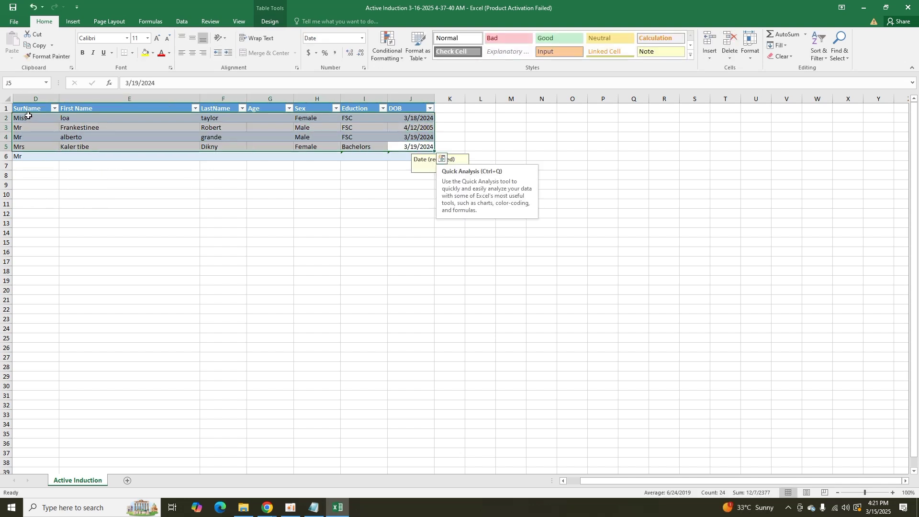
key(Delete)
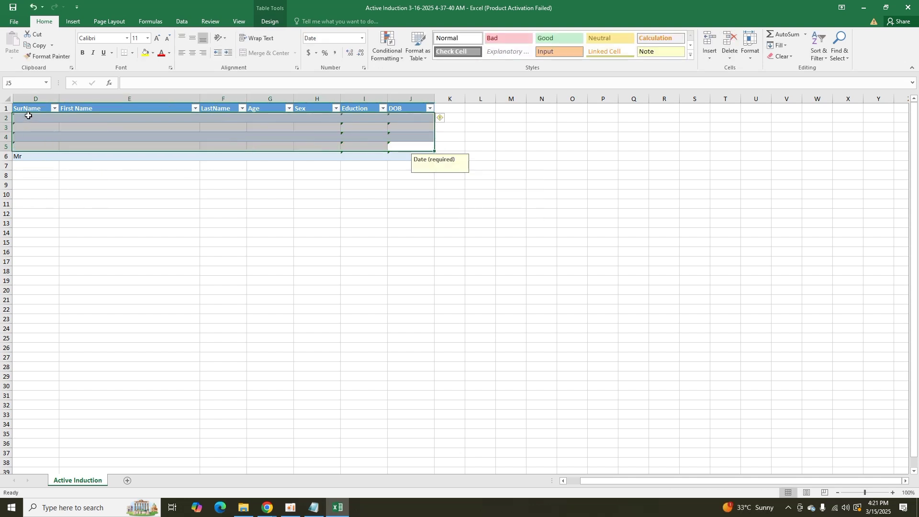
click(38, 154)
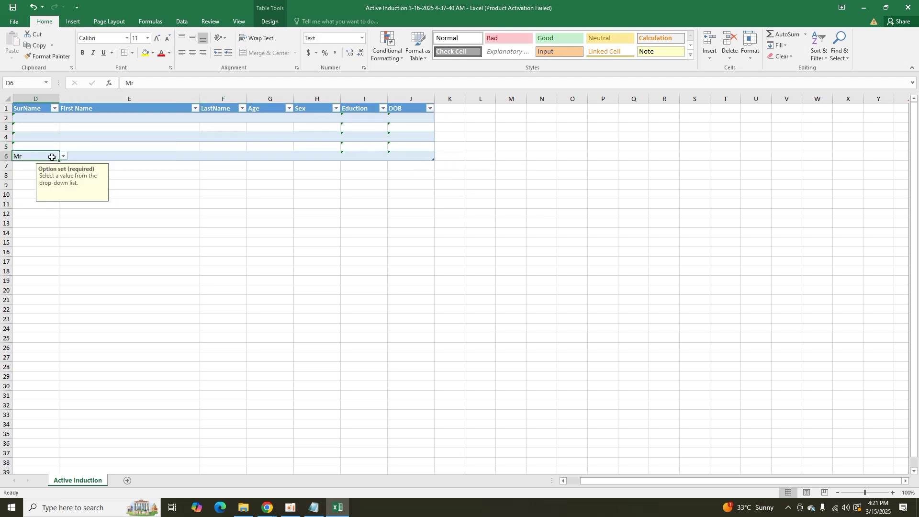
key(Delete)
Fill row 2 with SurName Mr, first name gtrade, last name natinga and age 58.
click(43, 127)
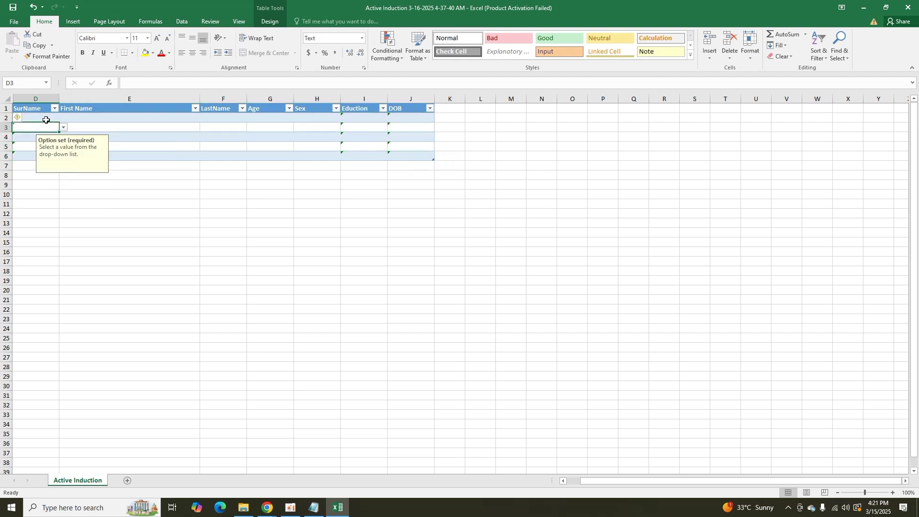
click(46, 118)
click(63, 118)
click(57, 124)
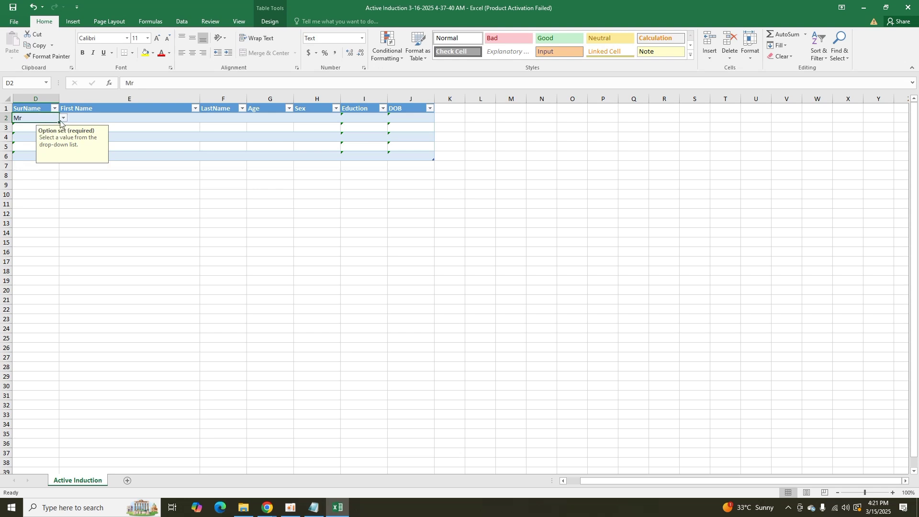
click(86, 117)
double_click(87, 117)
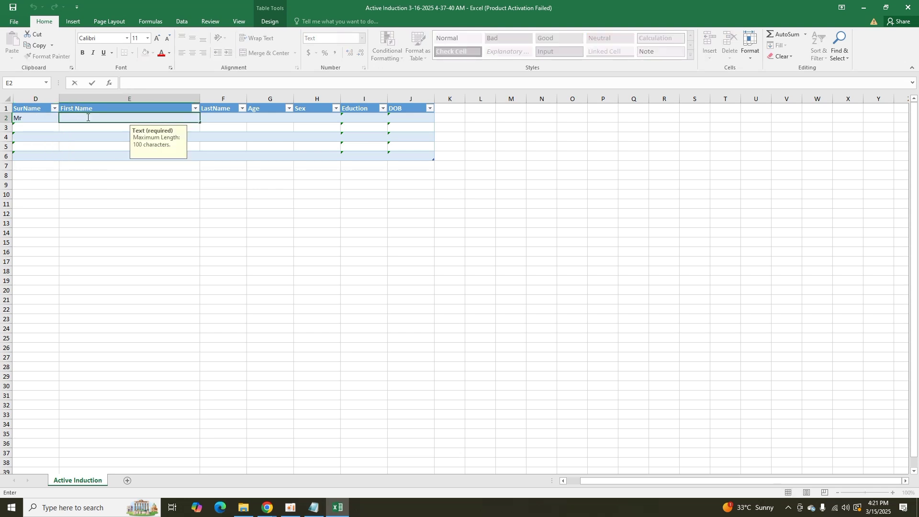
text(gtrade)
click(221, 118)
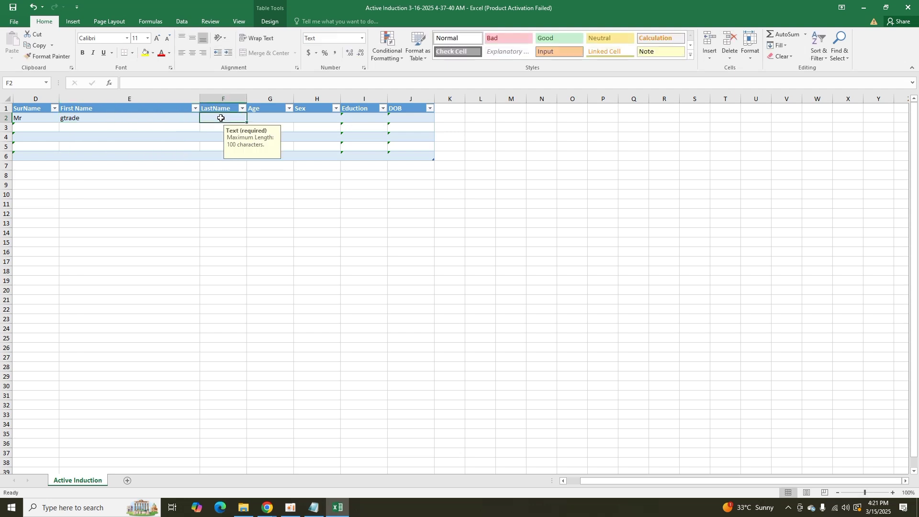
double_click(222, 118)
text(nati)
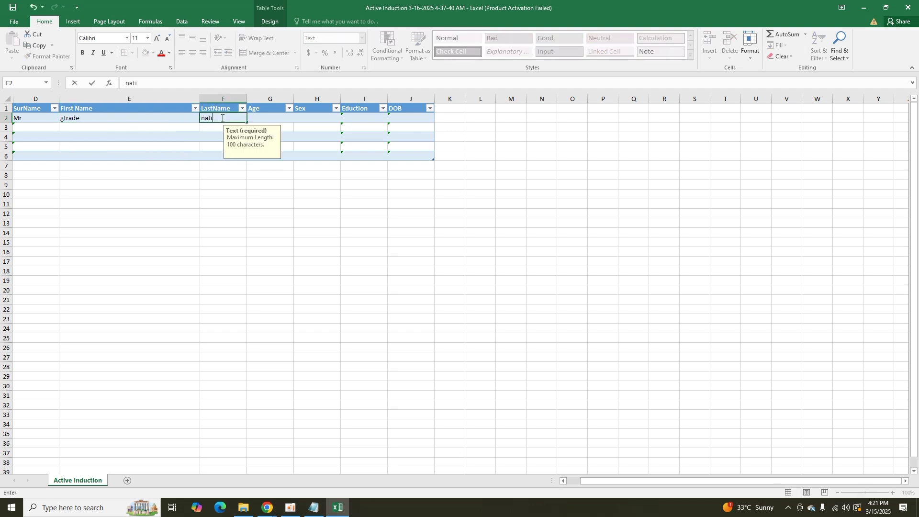
text(nga)
click(271, 116)
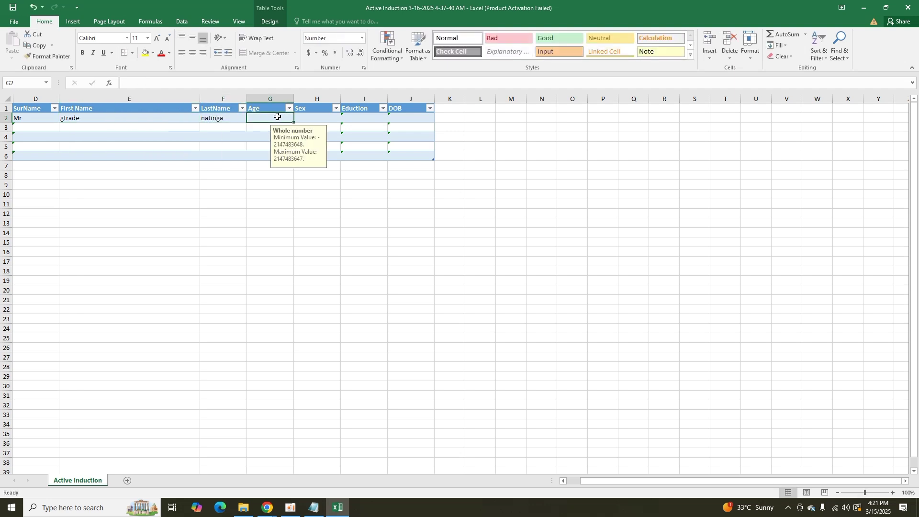
double_click(282, 117)
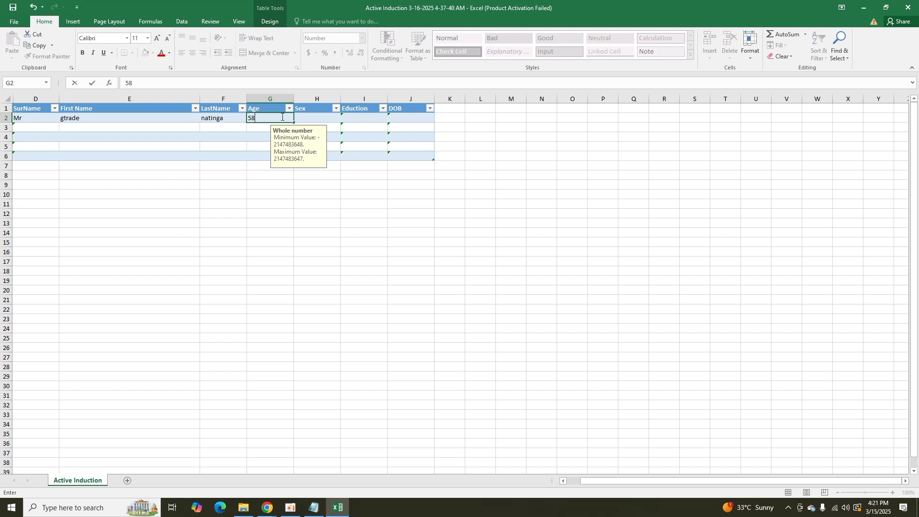
click(328, 121)
Set Sex to Male, Eduction to Matric, and correct DOB in J2 to 3/5/1987.
click(345, 117)
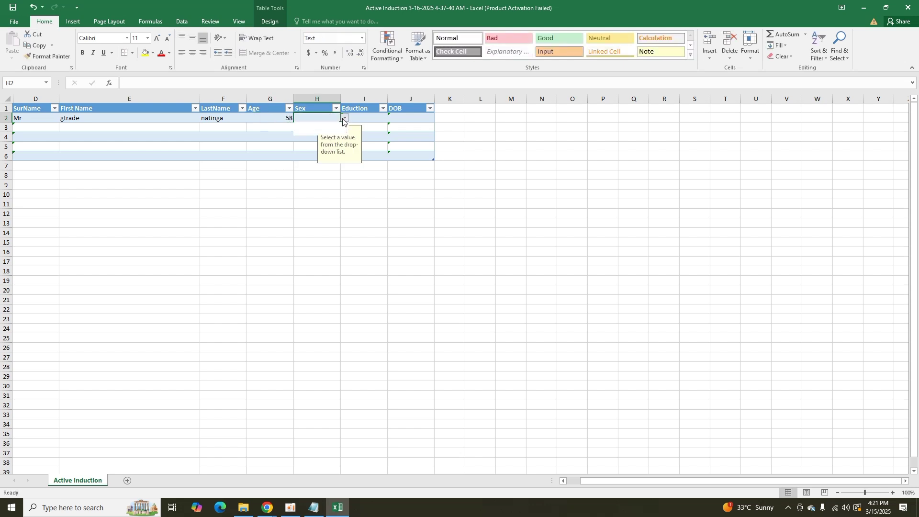
click(320, 127)
click(361, 120)
click(391, 118)
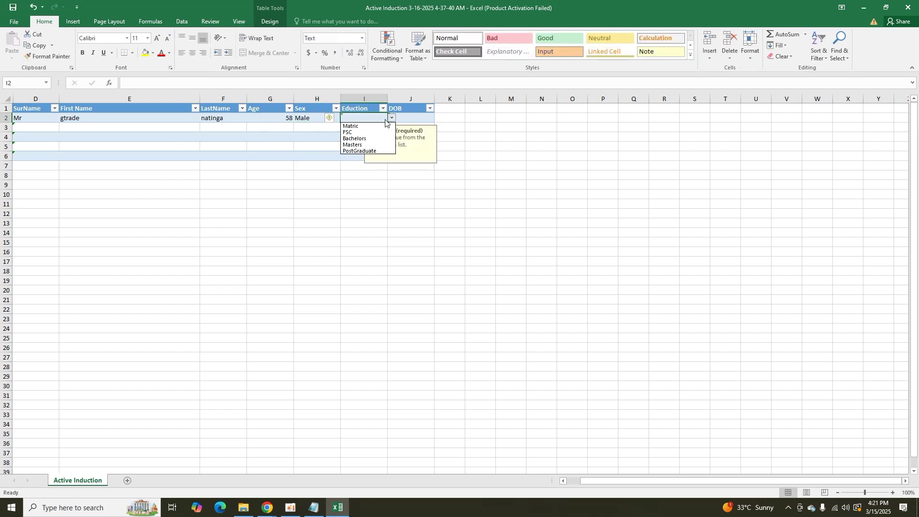
click(366, 126)
click(418, 118)
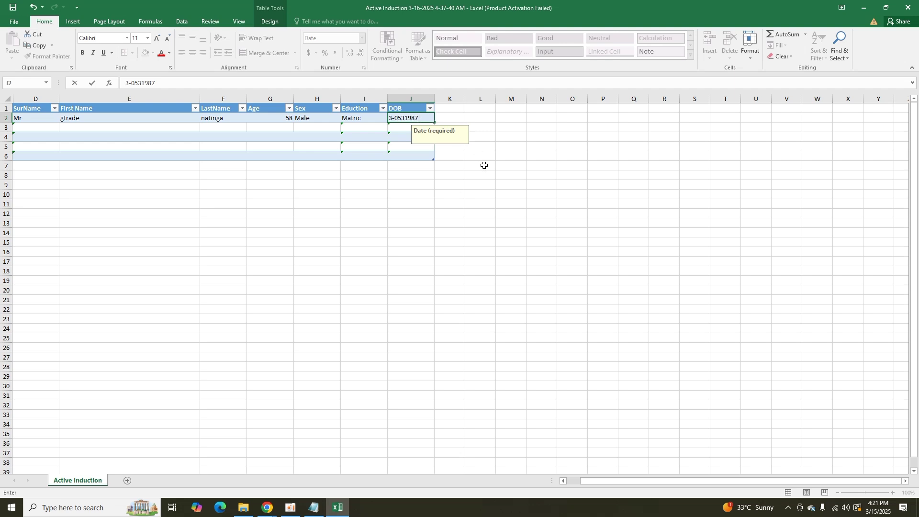
click(406, 118)
key(BackSpace)
text(-)
click(510, 203)
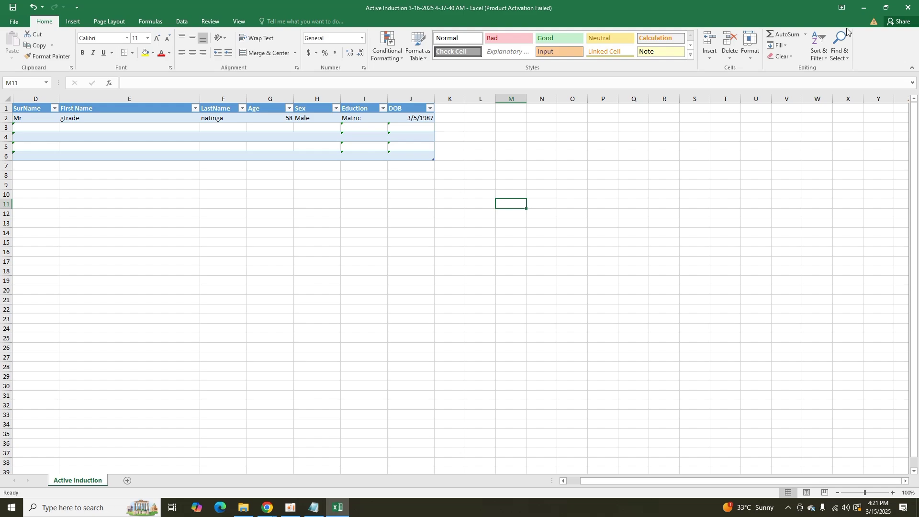
Minimize Excel and Chrome, check the Downloads folder via runtimes, then restore the Dynamics 365 upload dialog.
click(862, 7)
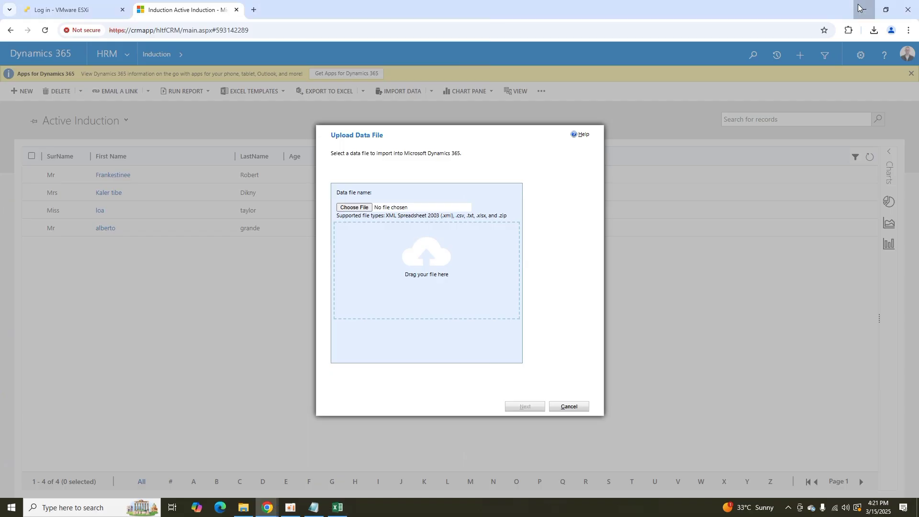
click(860, 7)
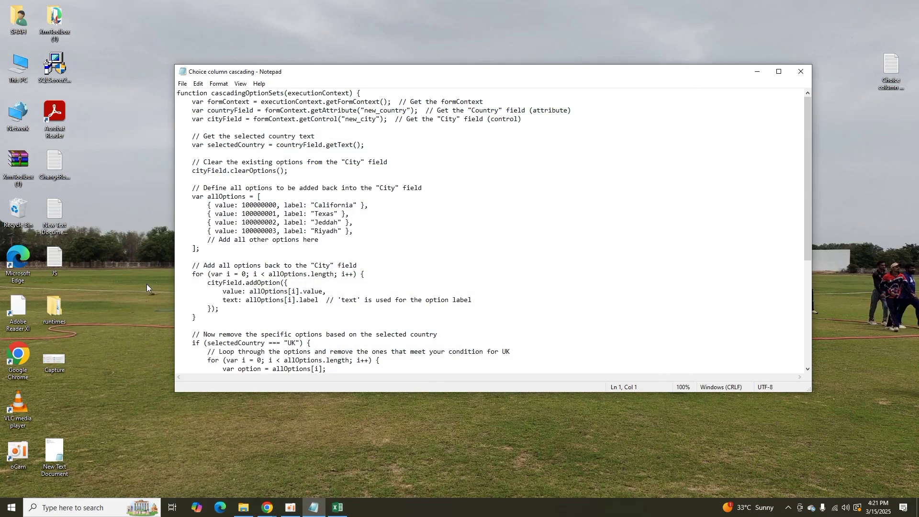
double_click(74, 300)
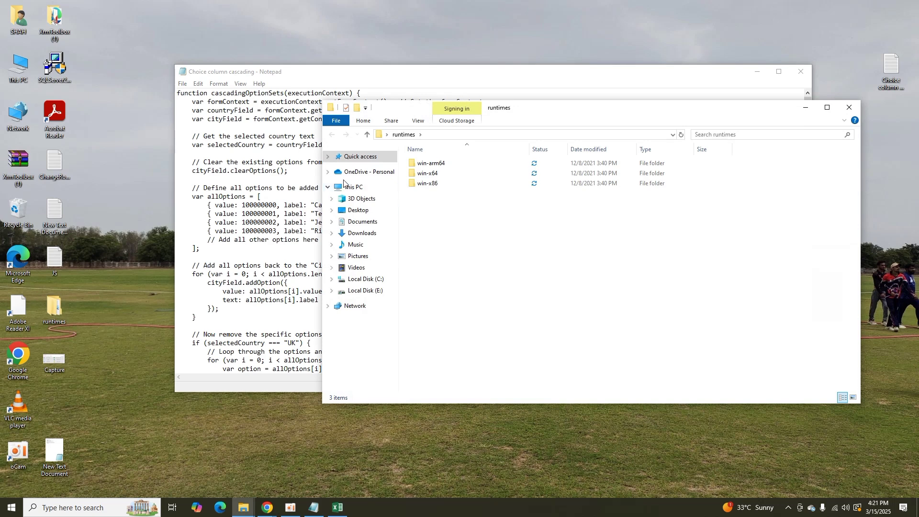
click(362, 233)
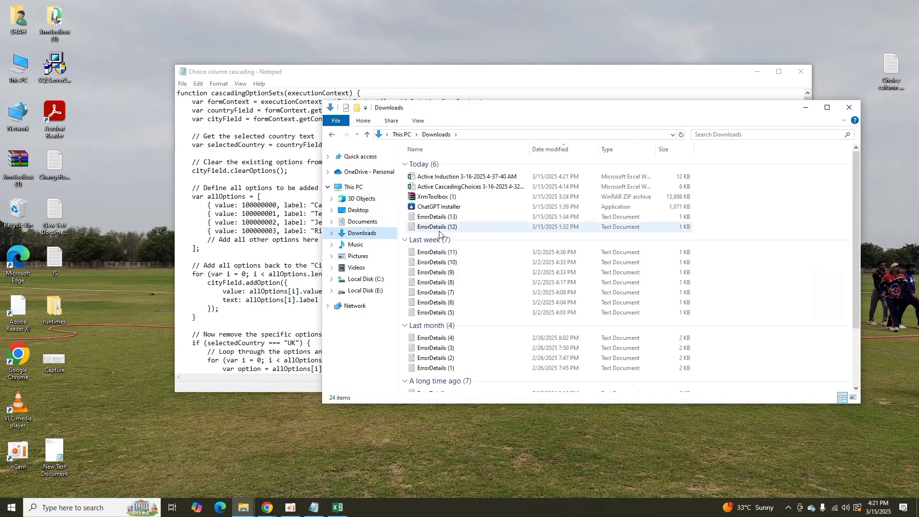
click(266, 500)
click(263, 486)
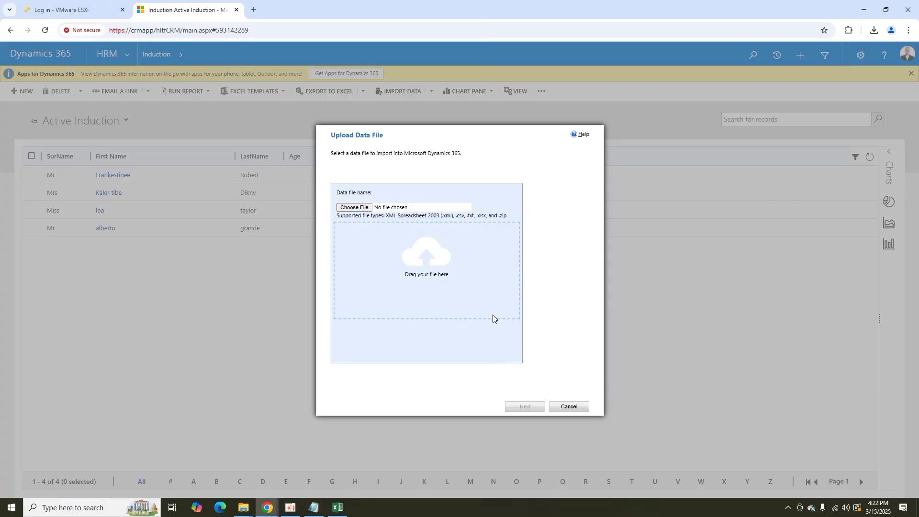
Upload the edited Active Induction .xlsx from Downloads and submit it with Allow Duplicates set to No.
click(360, 212)
click(43, 117)
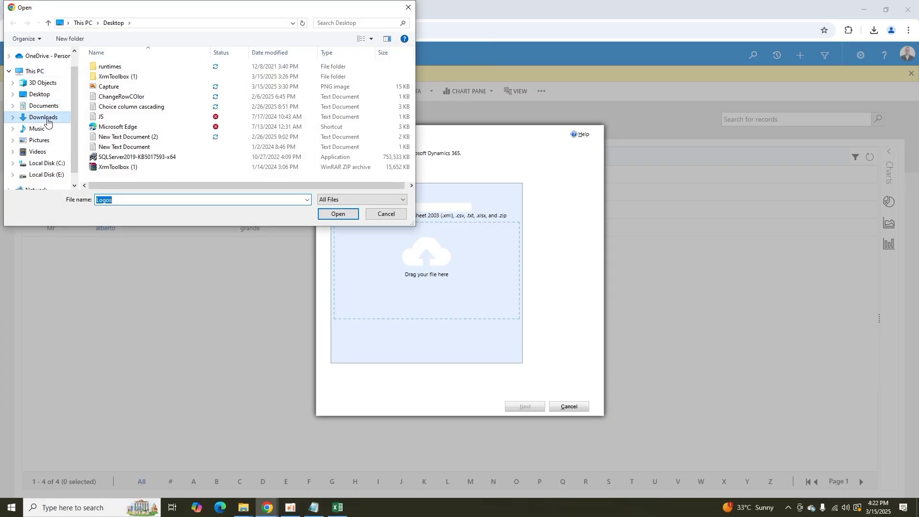
click(124, 80)
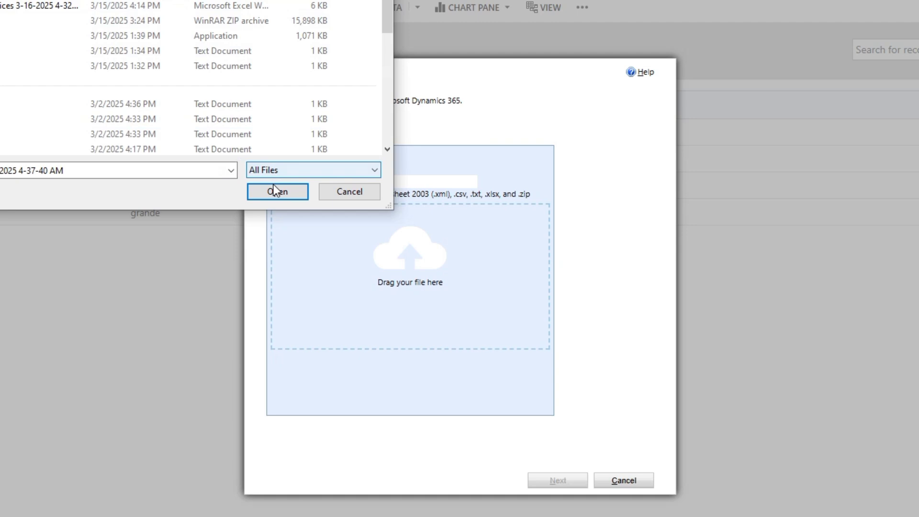
click(275, 190)
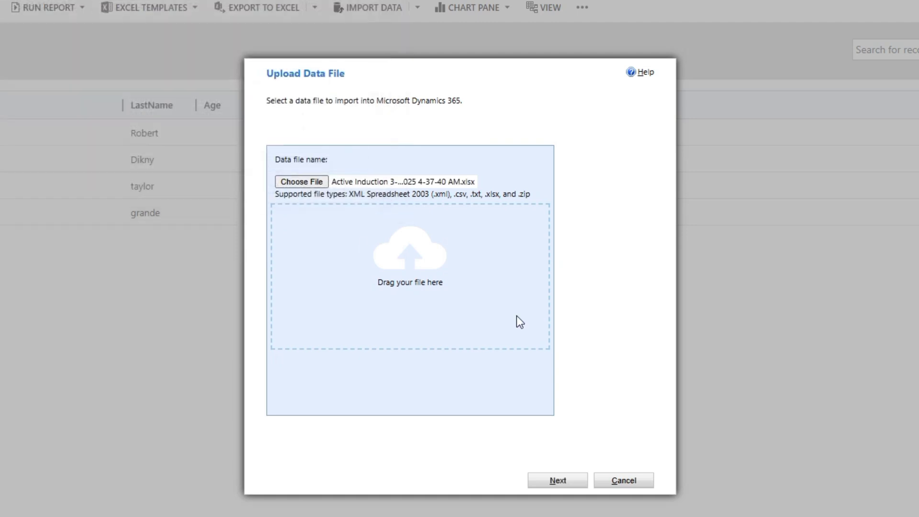
click(561, 481)
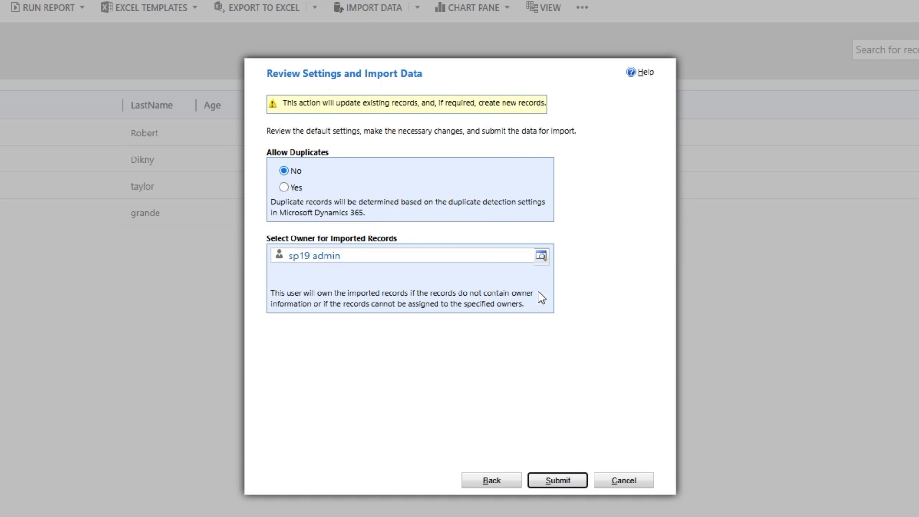
click(567, 483)
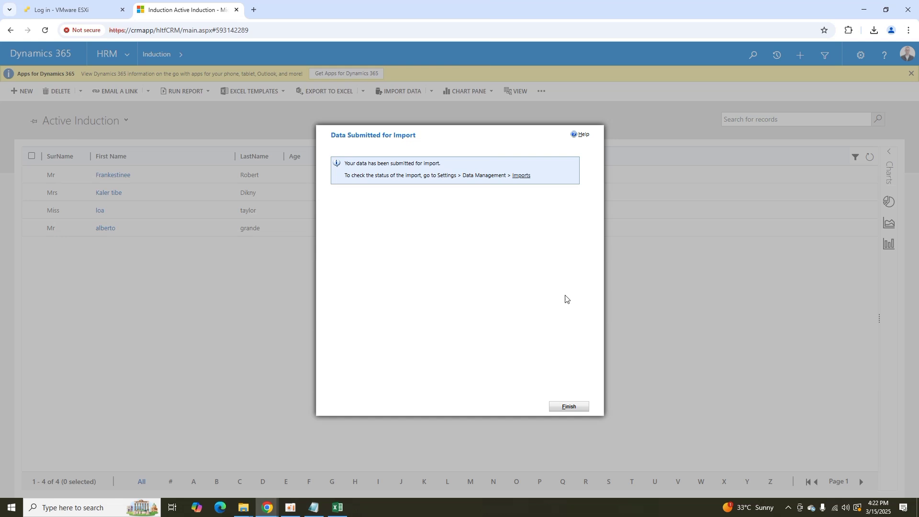
Check that the Active Induction job under Settings > Data Management > Imports shows 4 successes.
click(564, 406)
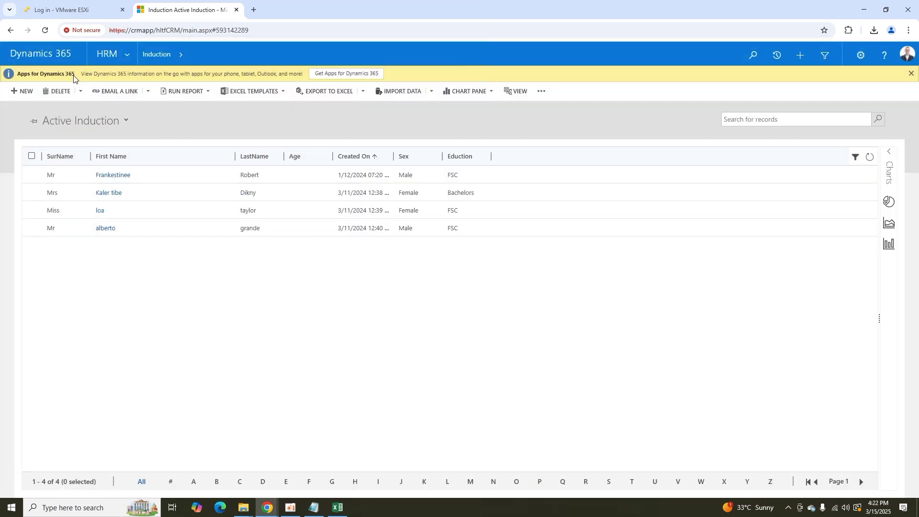
click(45, 31)
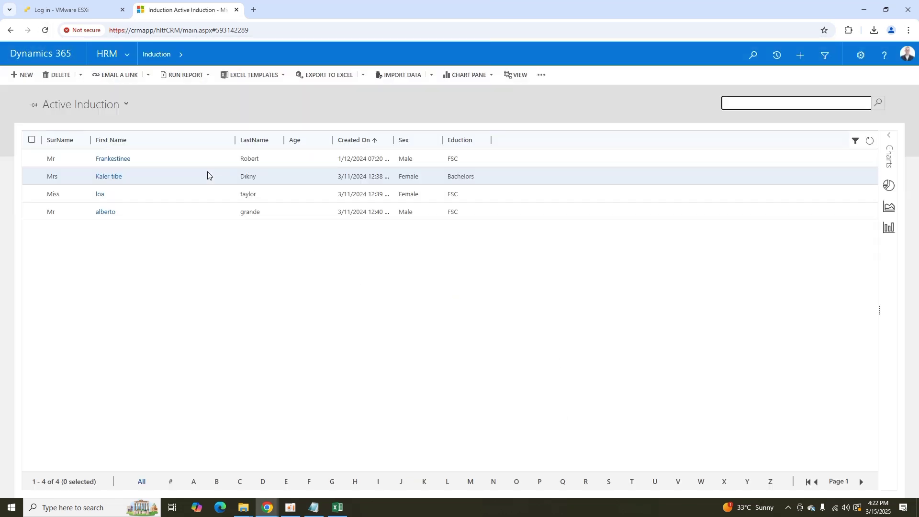
click(127, 62)
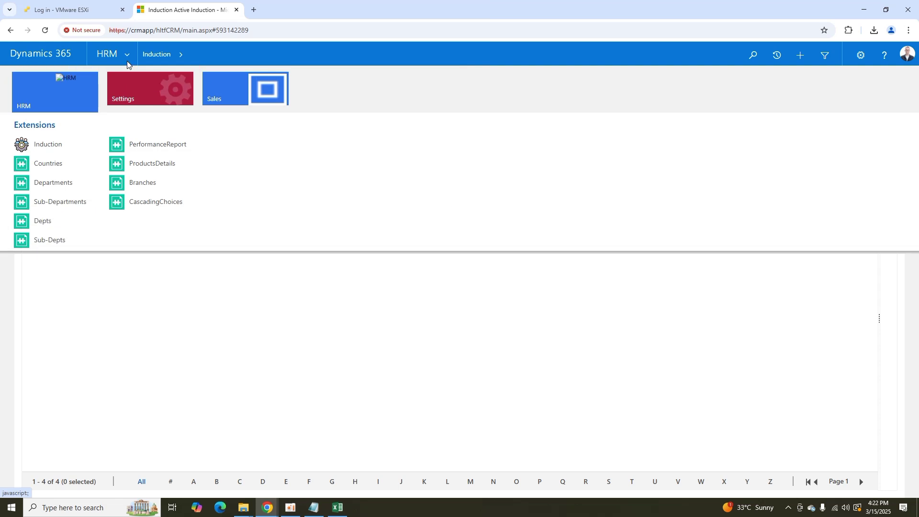
click(139, 90)
click(239, 177)
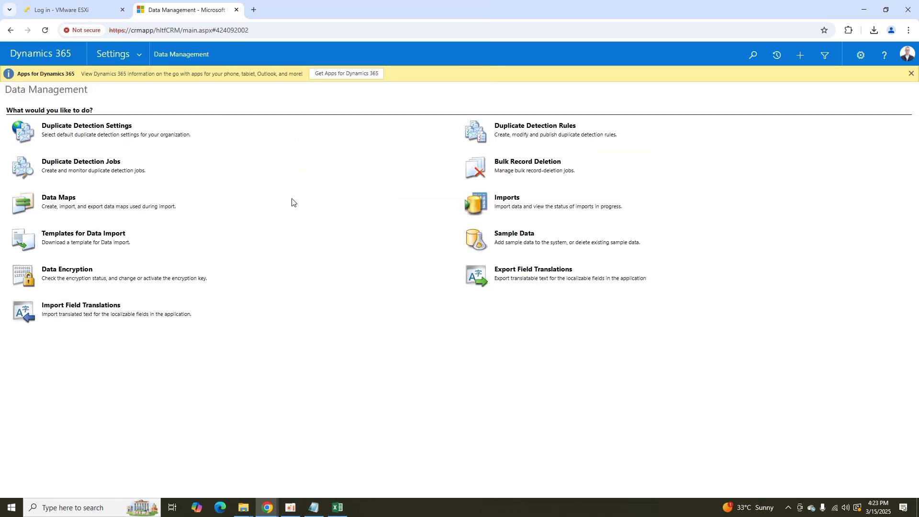
click(509, 199)
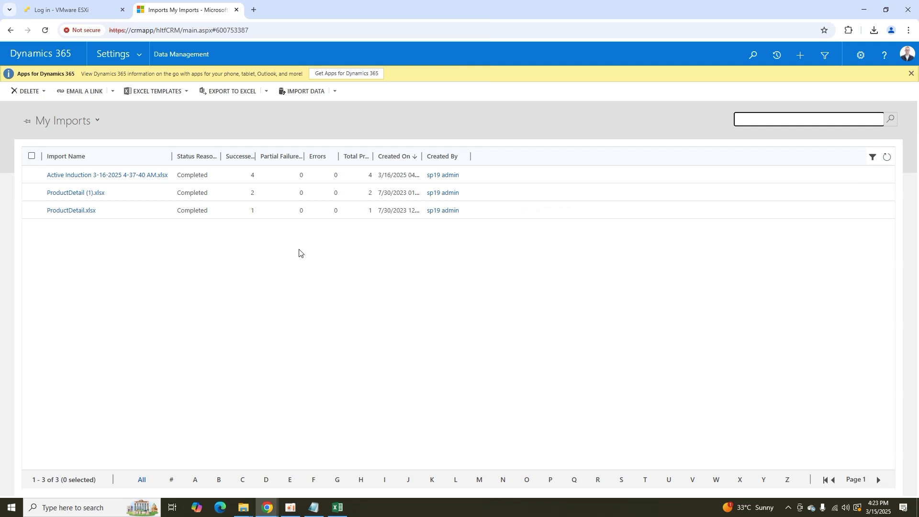
click(31, 175)
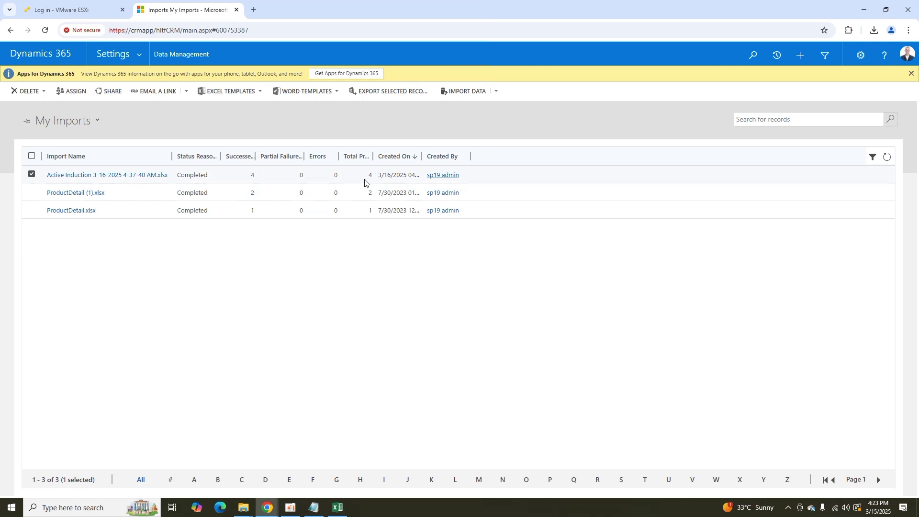
Return to the HRM Induction list showing the imported gtrade natinga record.
click(117, 54)
click(67, 86)
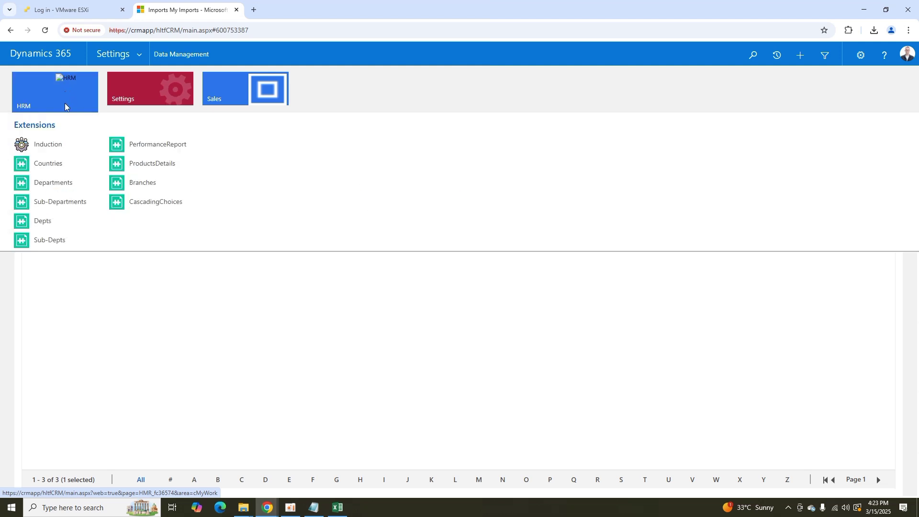
click(45, 144)
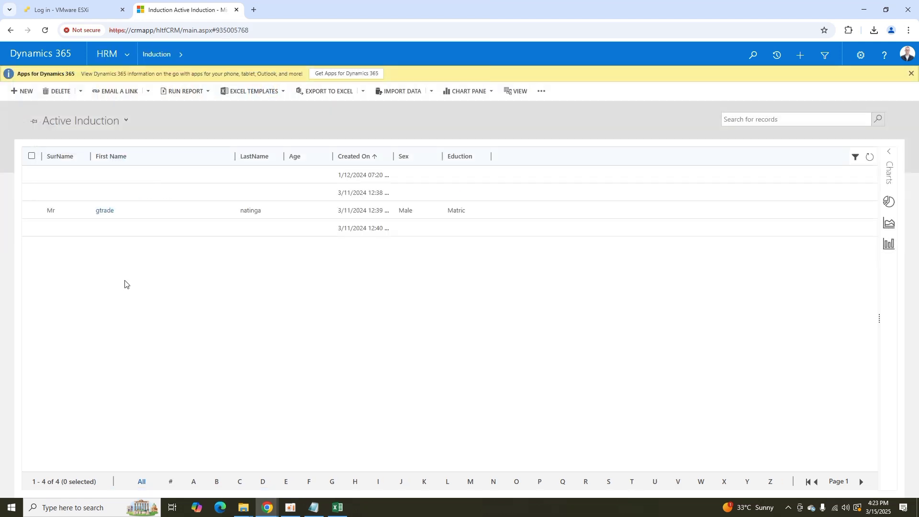
click(28, 33)
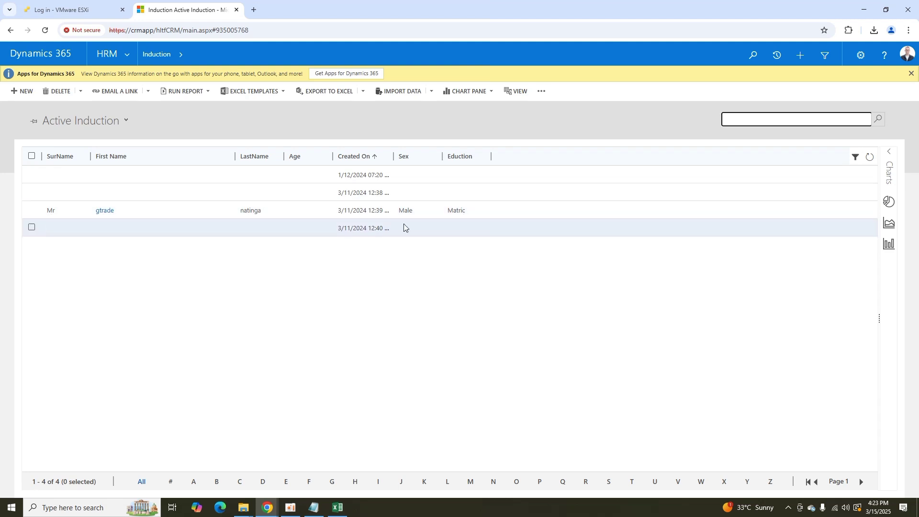
click(120, 213)
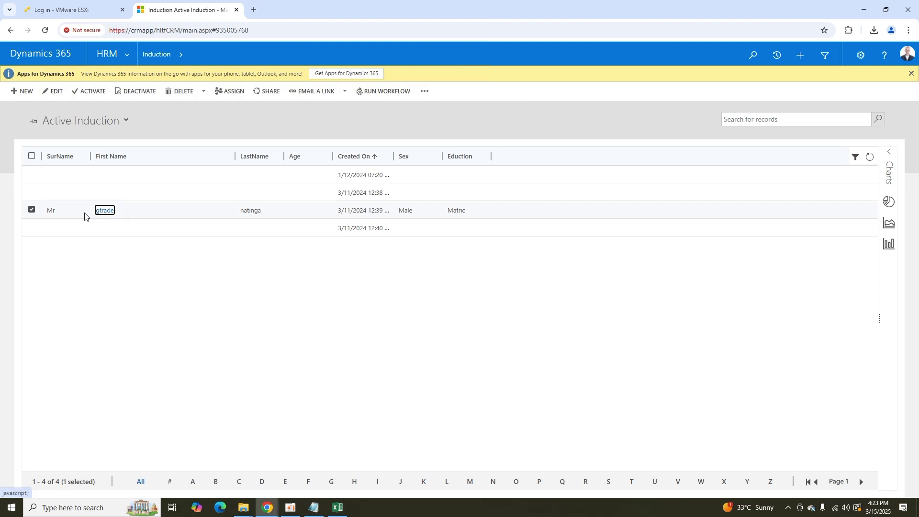
click(98, 212)
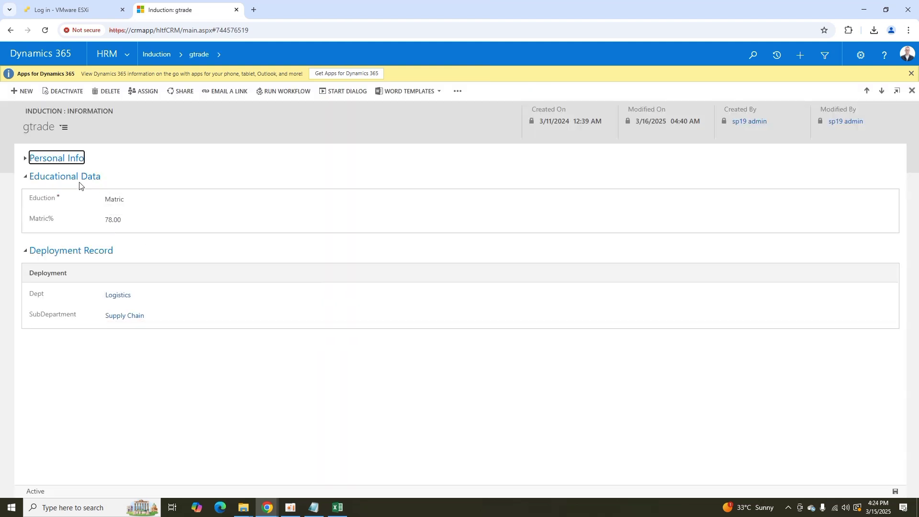
click(27, 163)
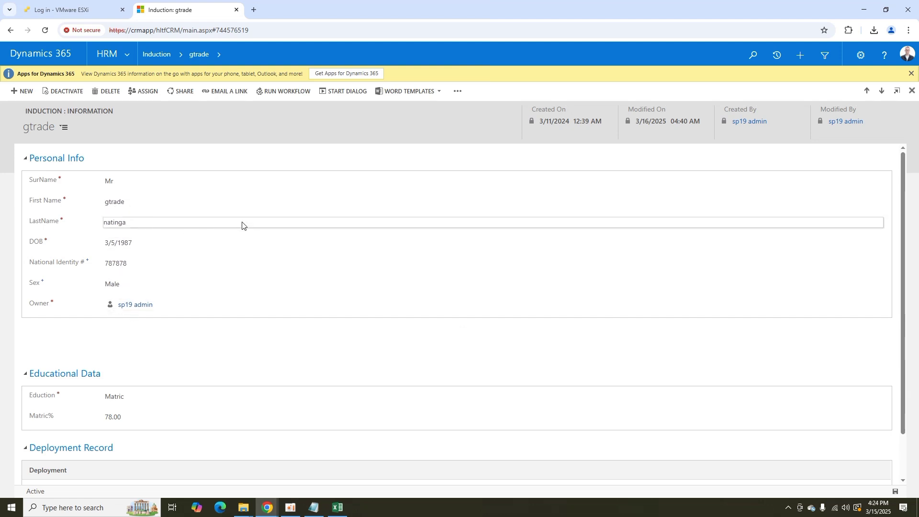
click(160, 56)
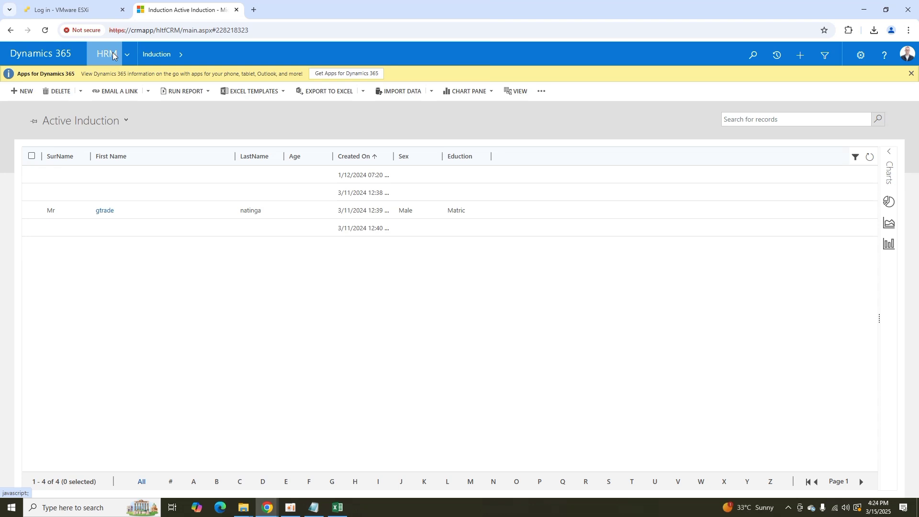
click(127, 52)
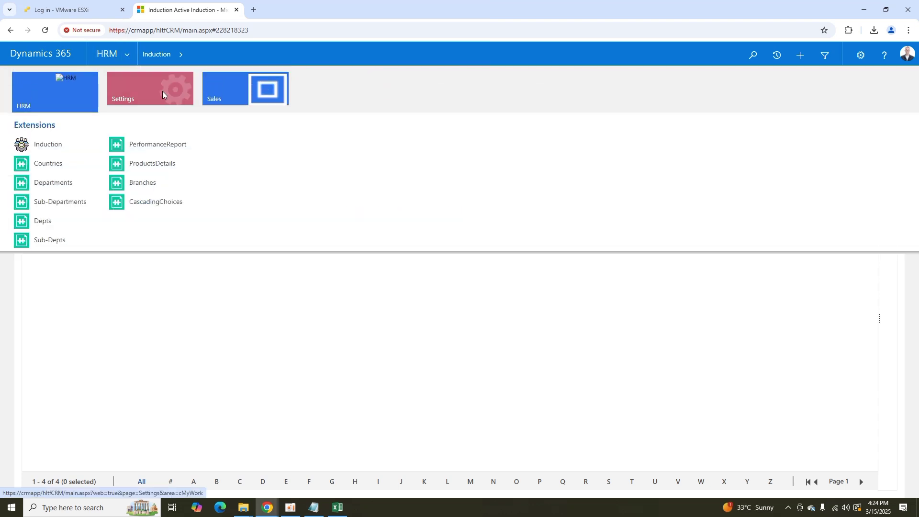
click(229, 283)
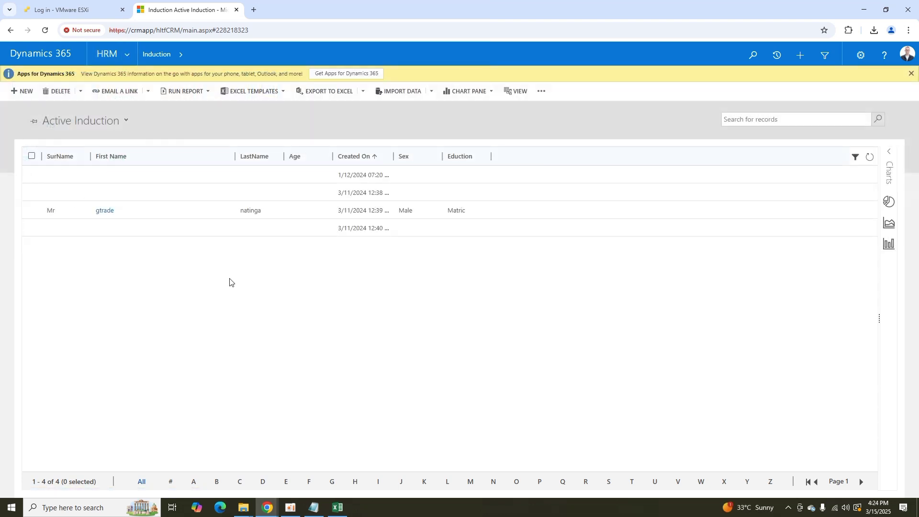